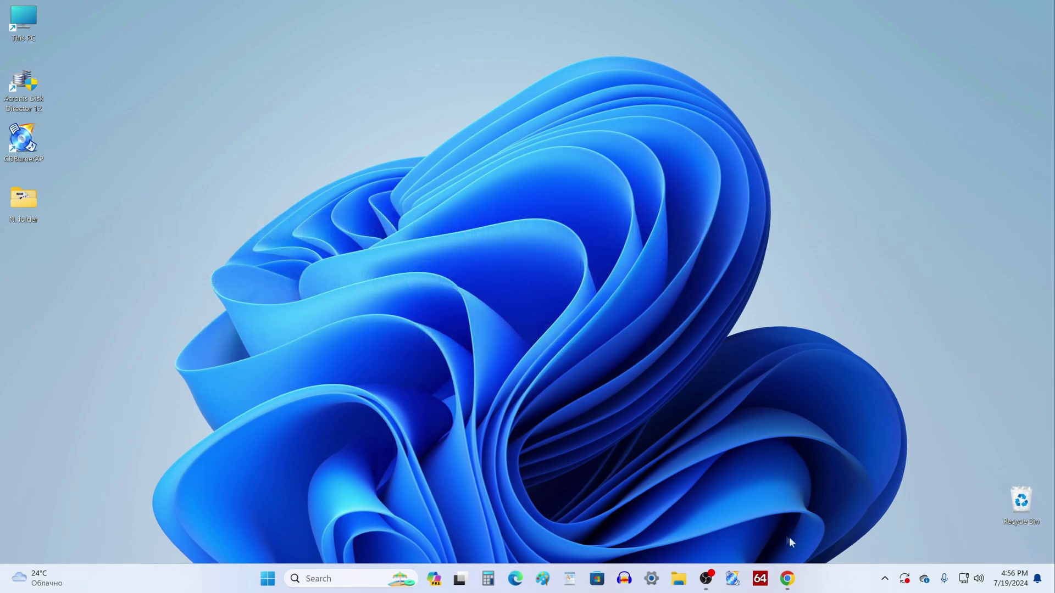
Check This PC in File Explorer, which lists USB (D:) with 31.9 GB free beside C: and F:
click(679, 578)
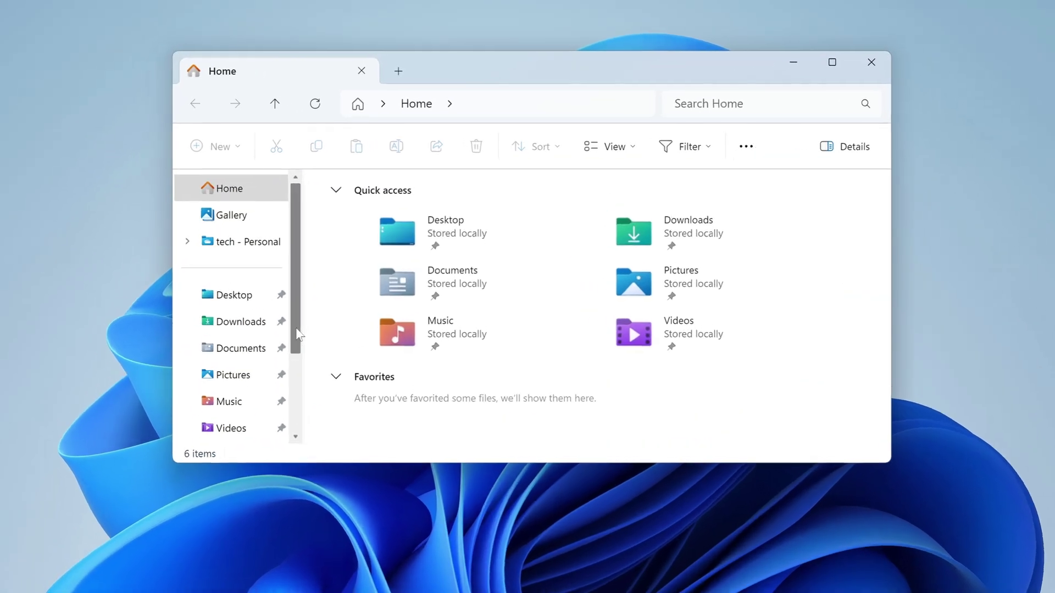
scroll(333, 365, down, 3)
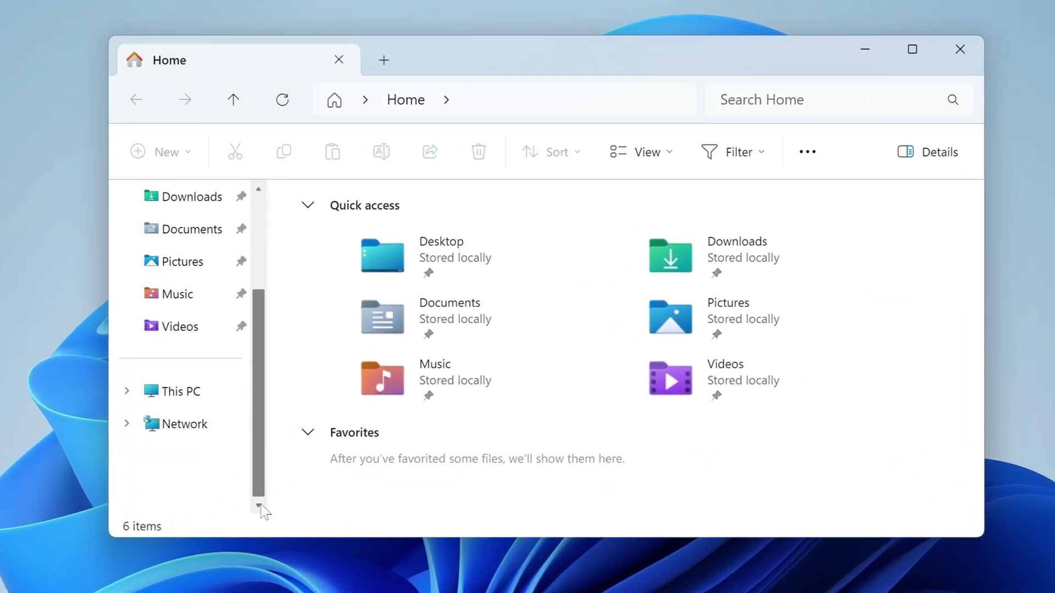
click(236, 399)
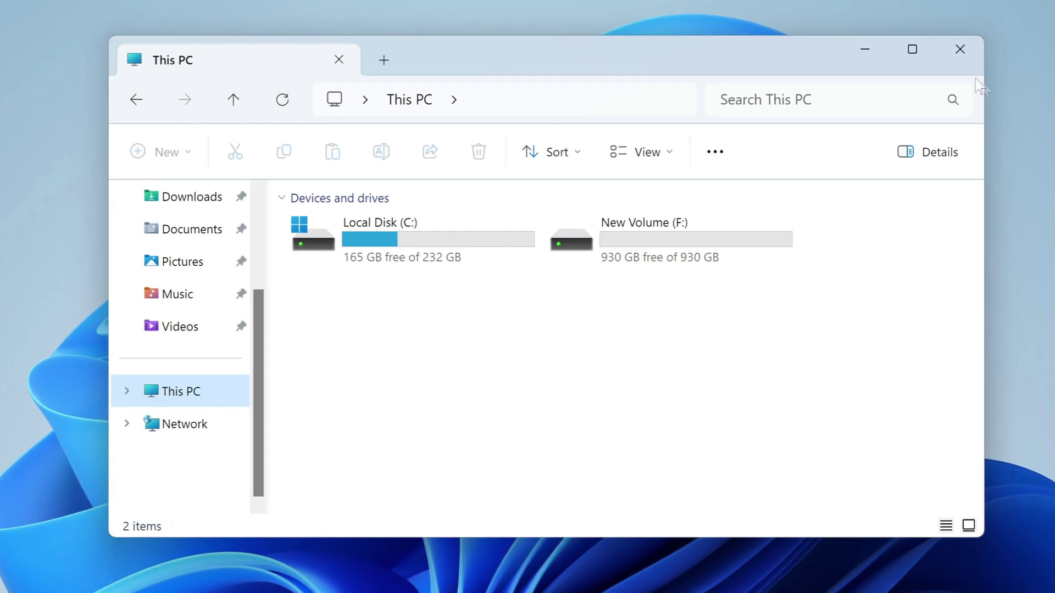
click(956, 55)
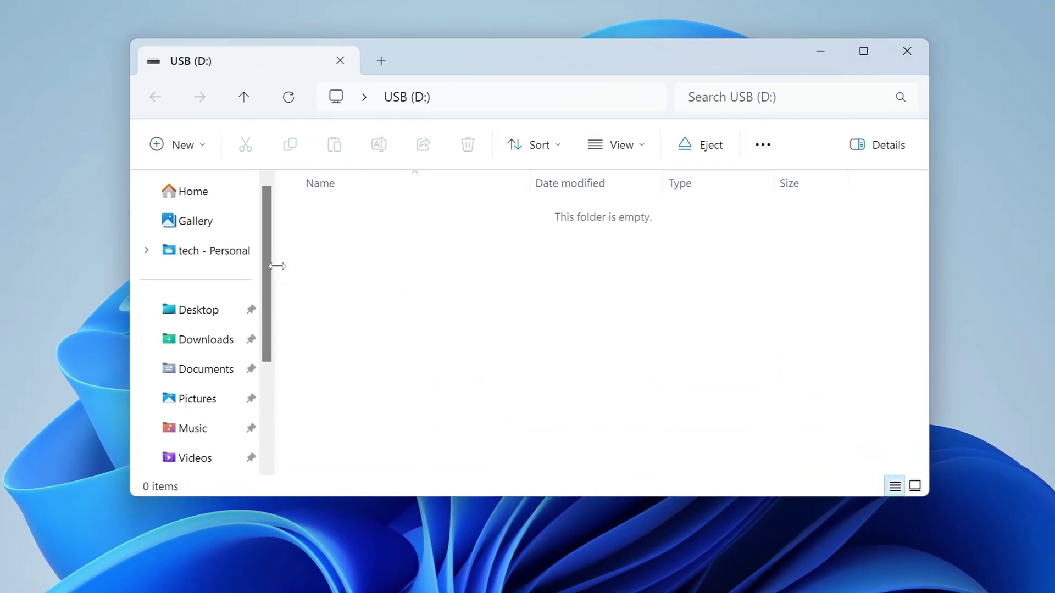
drag(269, 270, 268, 373)
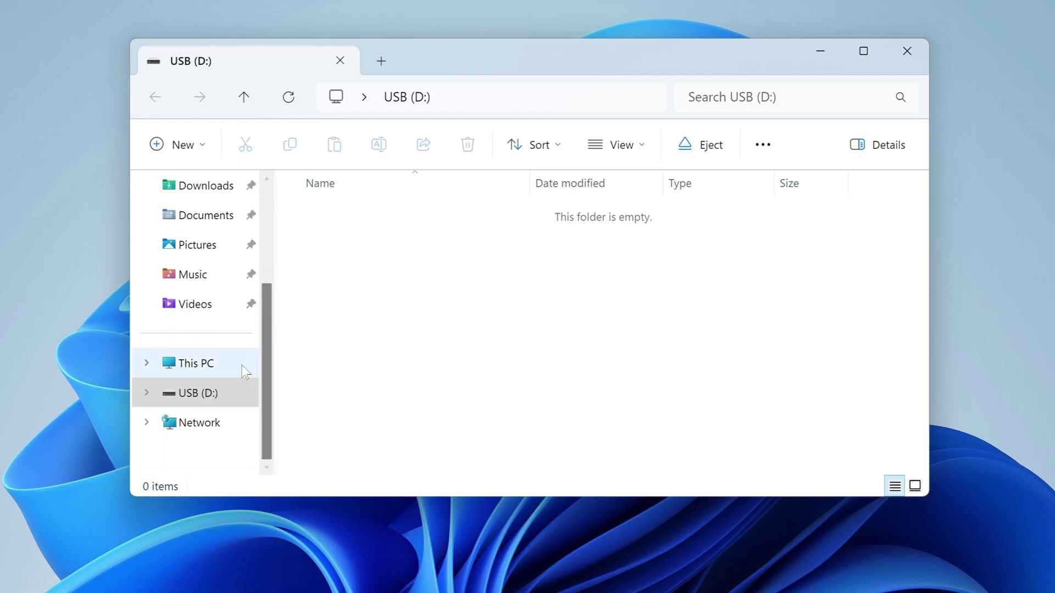
click(241, 365)
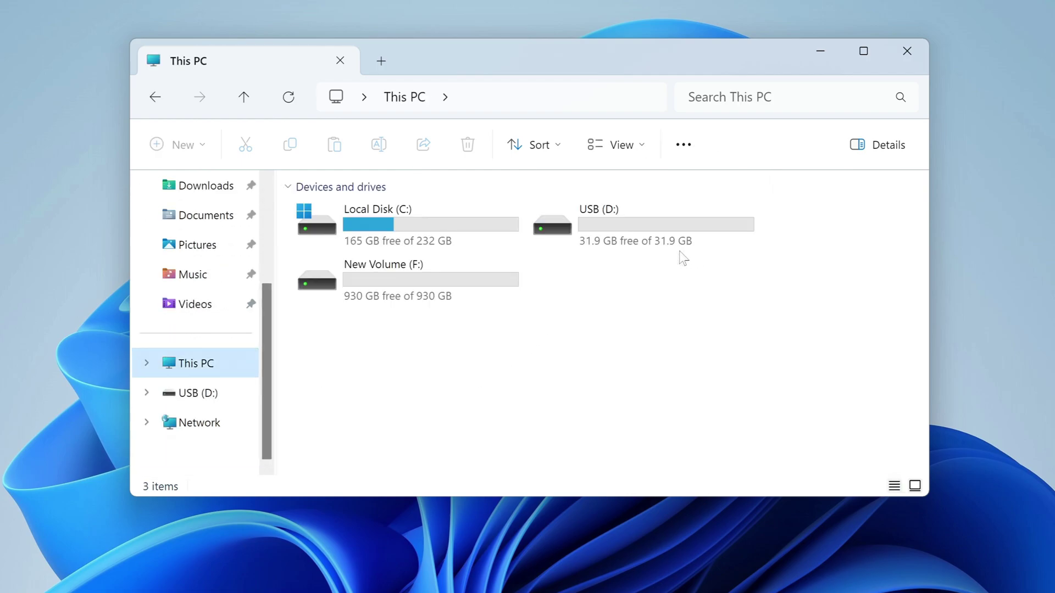
click(912, 52)
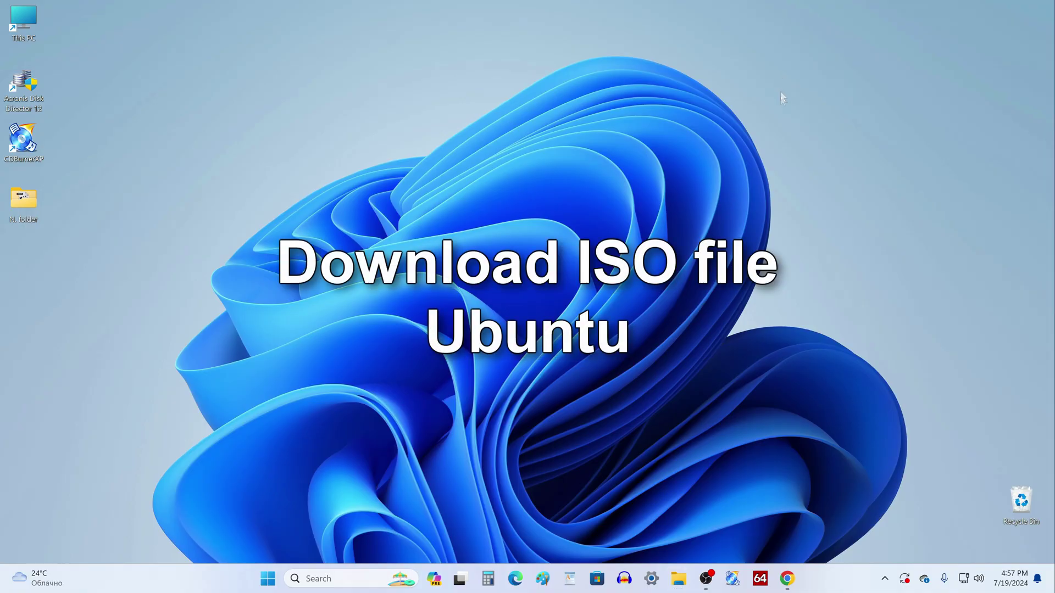
click(785, 574)
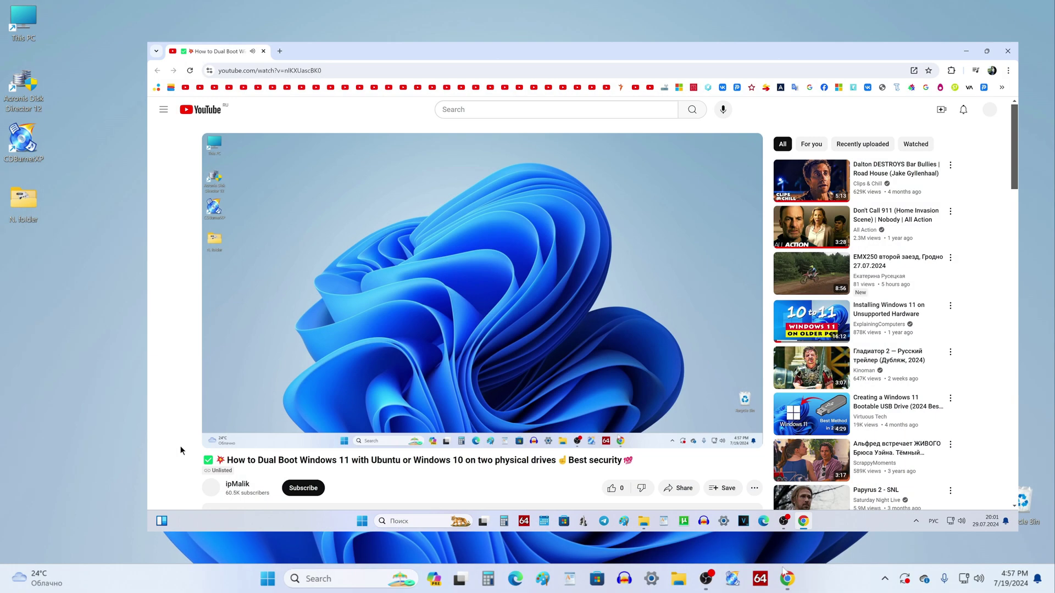
scroll(180, 446, down, 5)
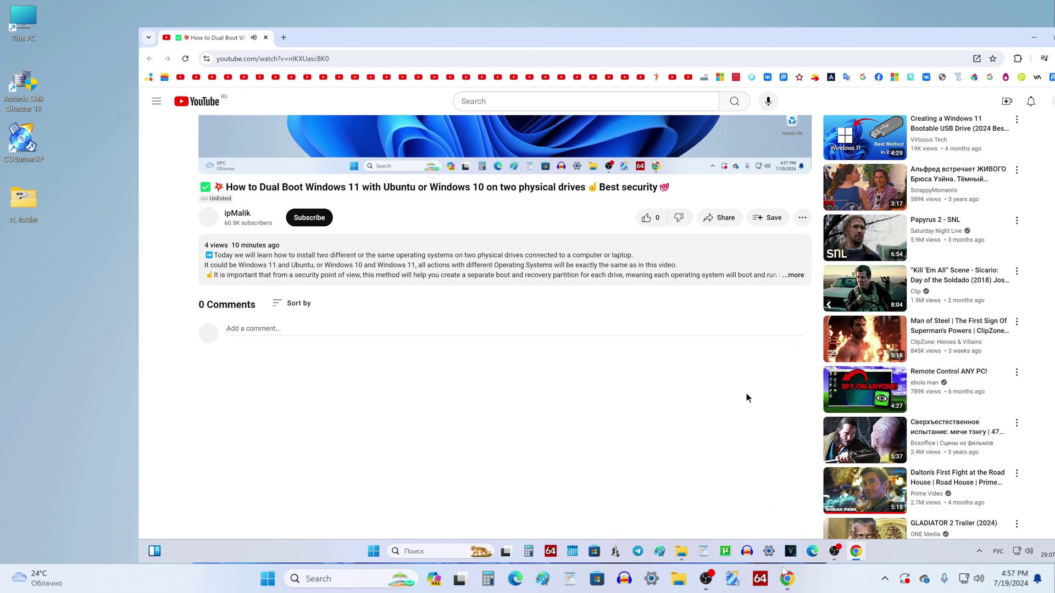
click(784, 276)
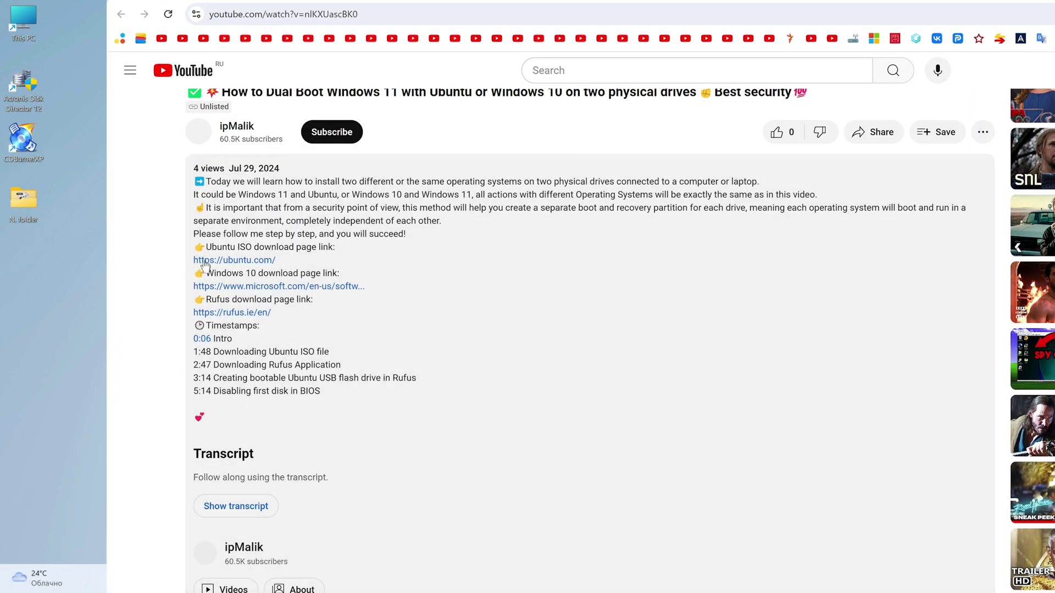
click(244, 261)
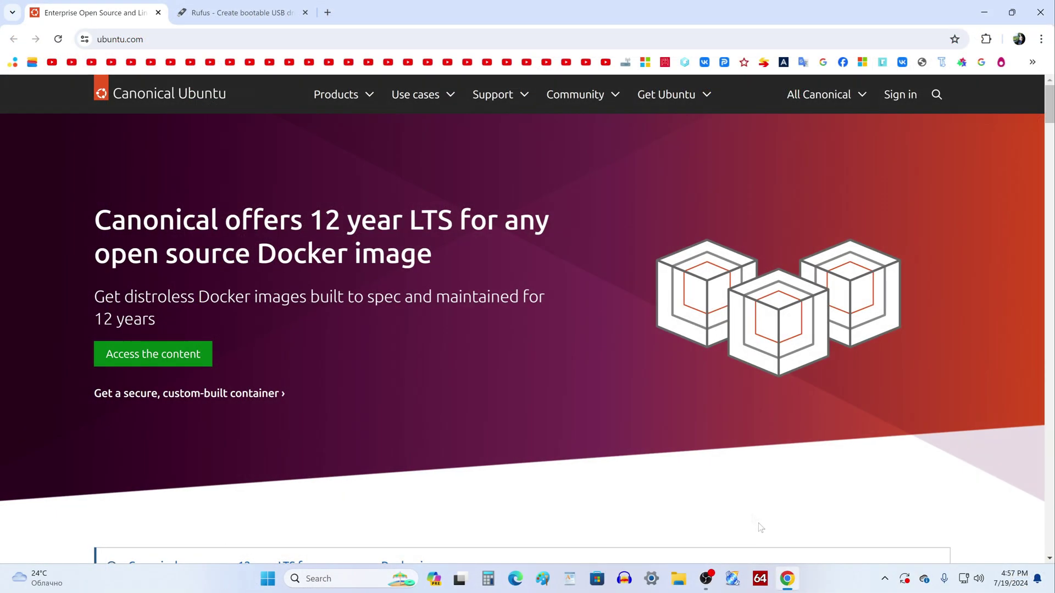
Download the Ubuntu Desktop 24.04 LTS ISO (5.7 GB) and check the download's progress
click(367, 99)
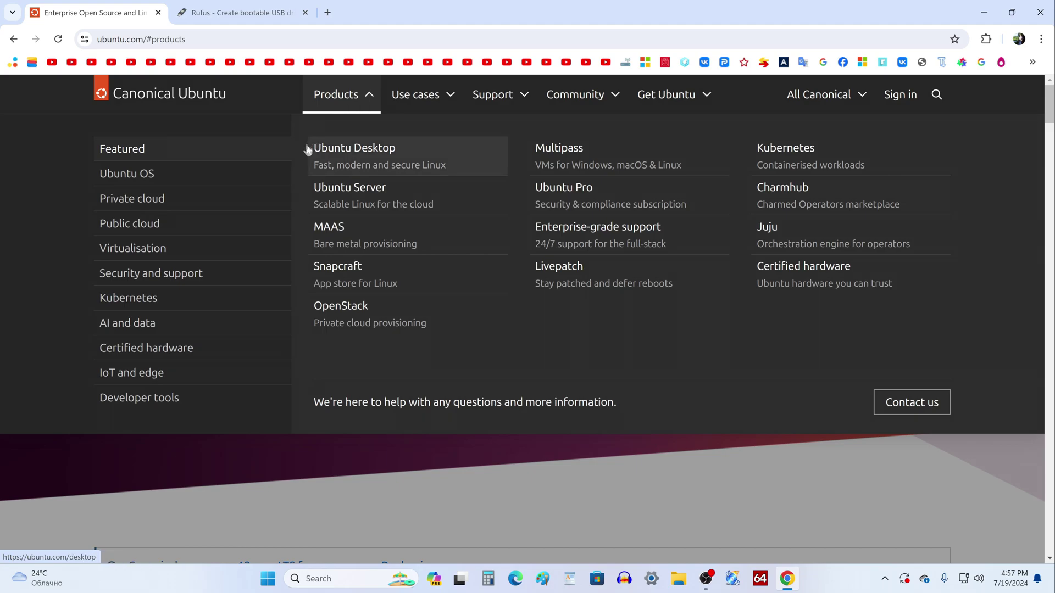
click(357, 156)
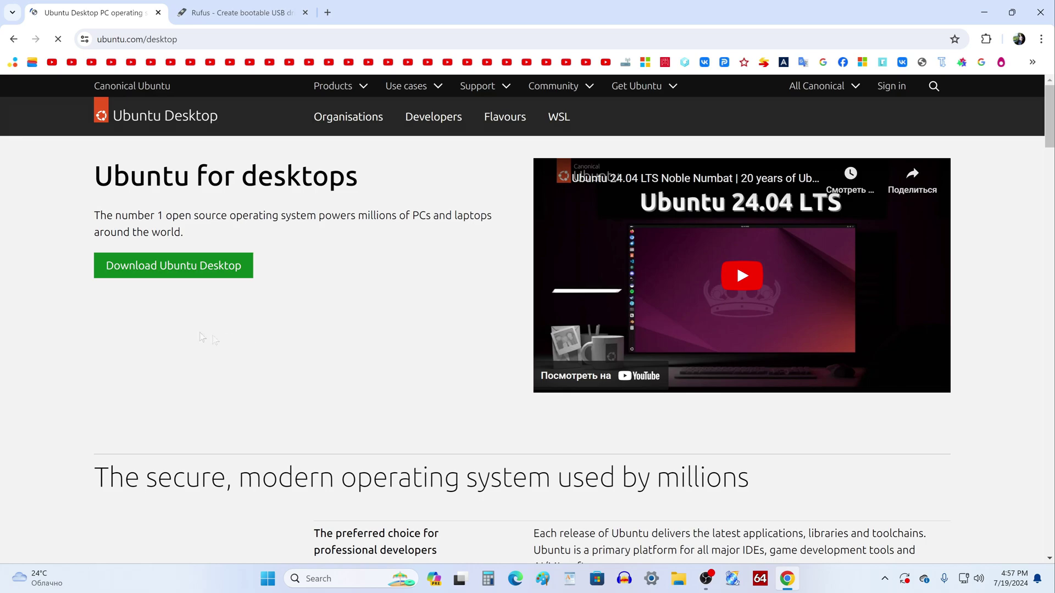
click(166, 279)
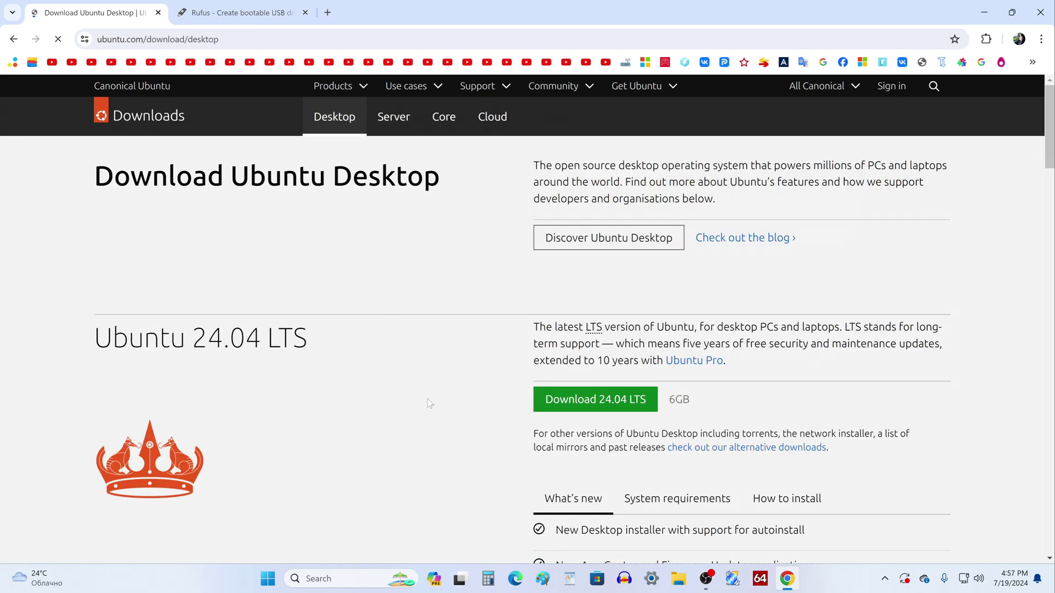
click(544, 411)
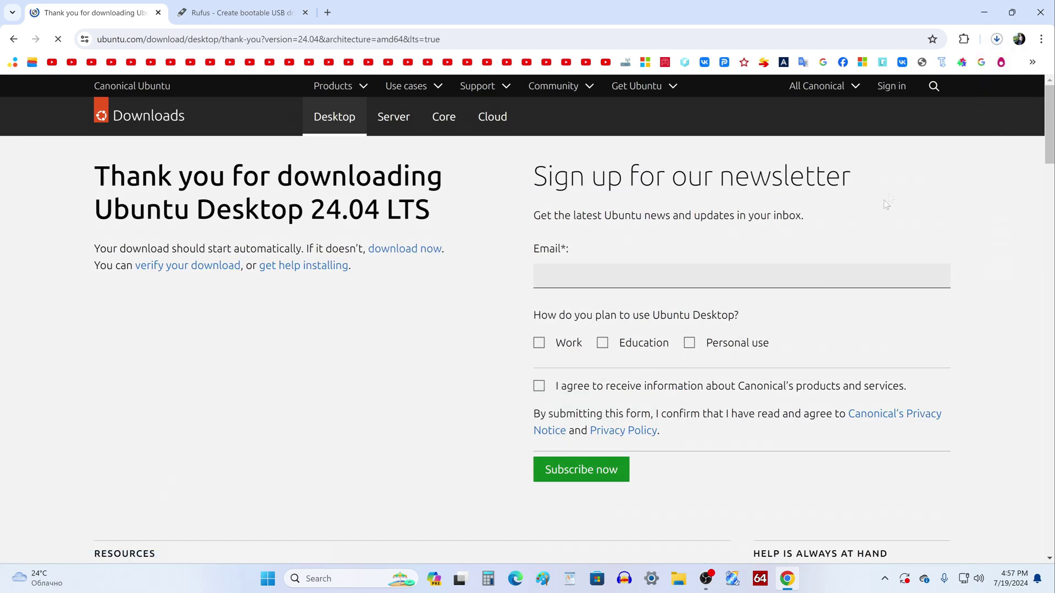
click(994, 46)
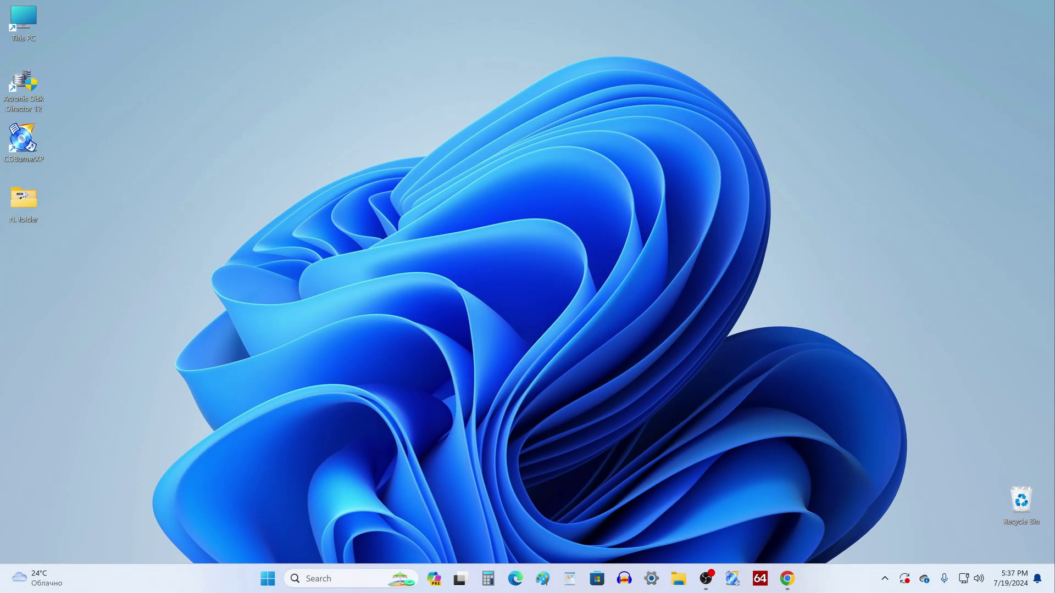
Check that Downloads contains the ubuntu-24.04-desktop-amd64 disc image, then close File Explorer
click(678, 578)
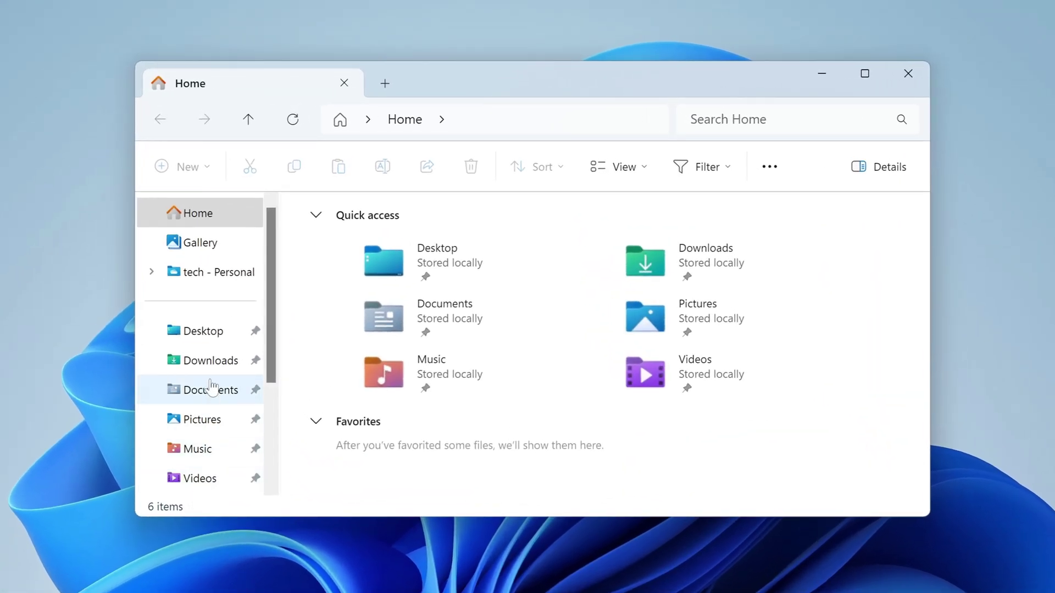
click(213, 371)
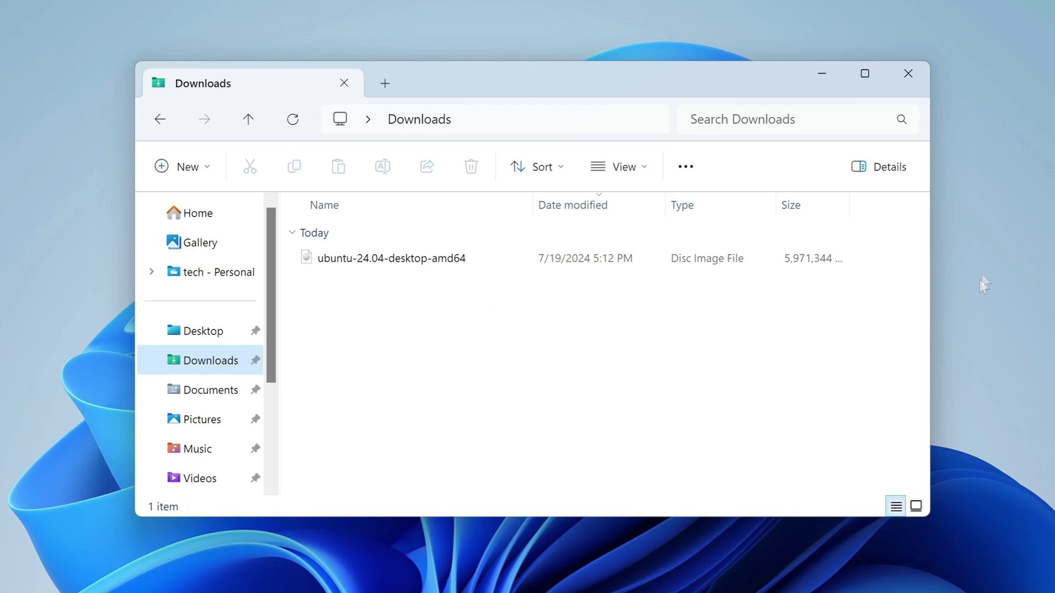
click(908, 73)
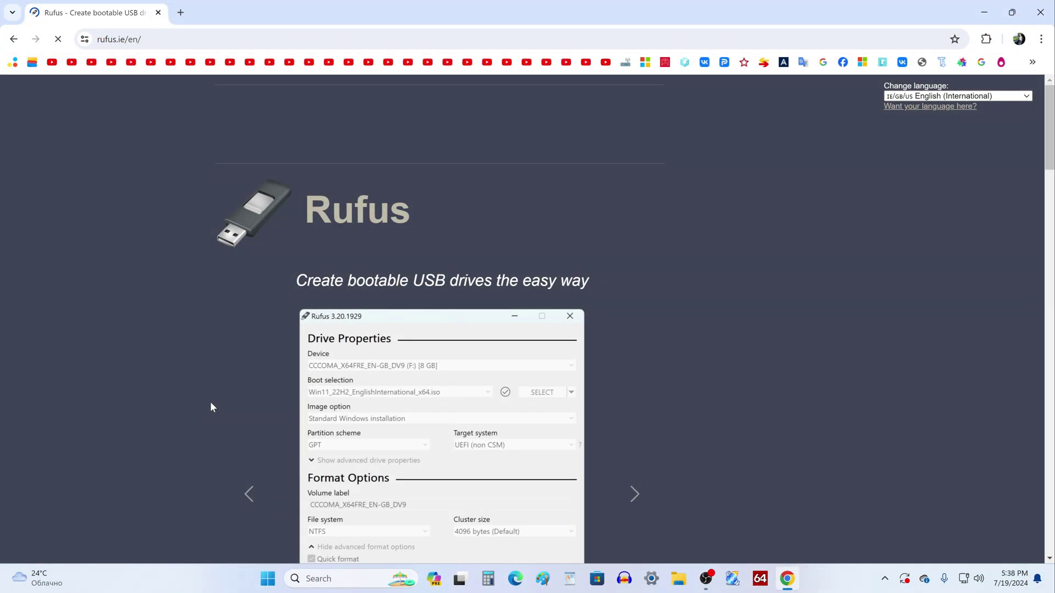
Download rufus-4.5.exe, the standard Windows x64 release, from the Rufus site and close Chrome
scroll(209, 404, down, 8)
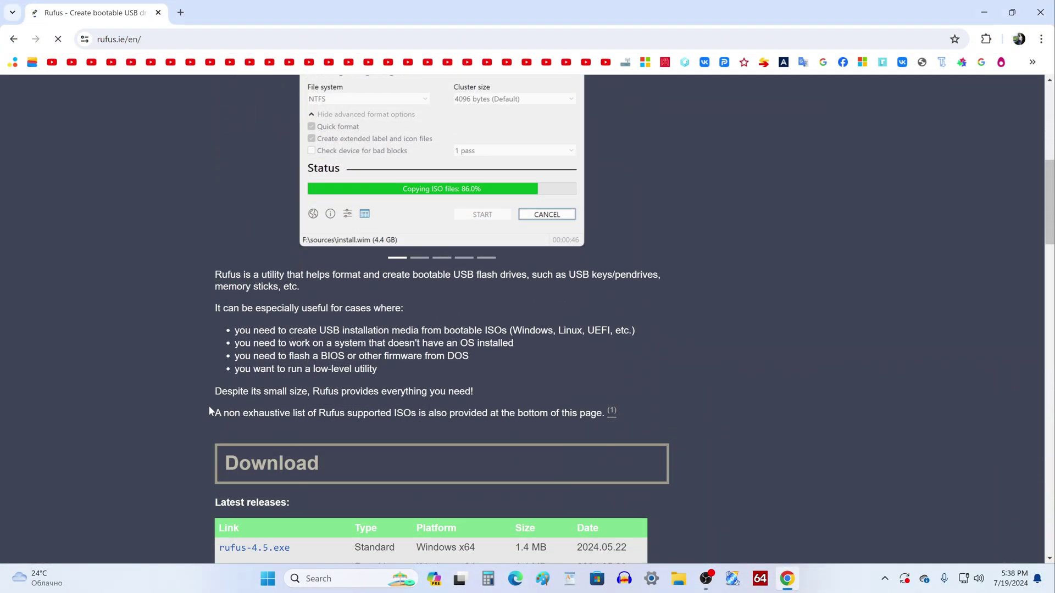
scroll(196, 397, down, 5)
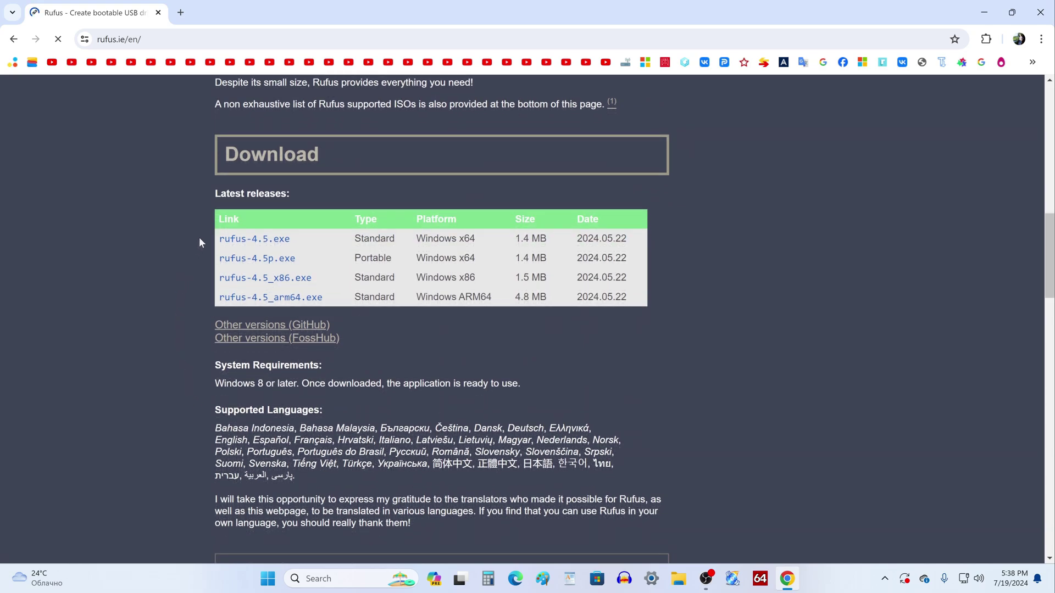
click(268, 244)
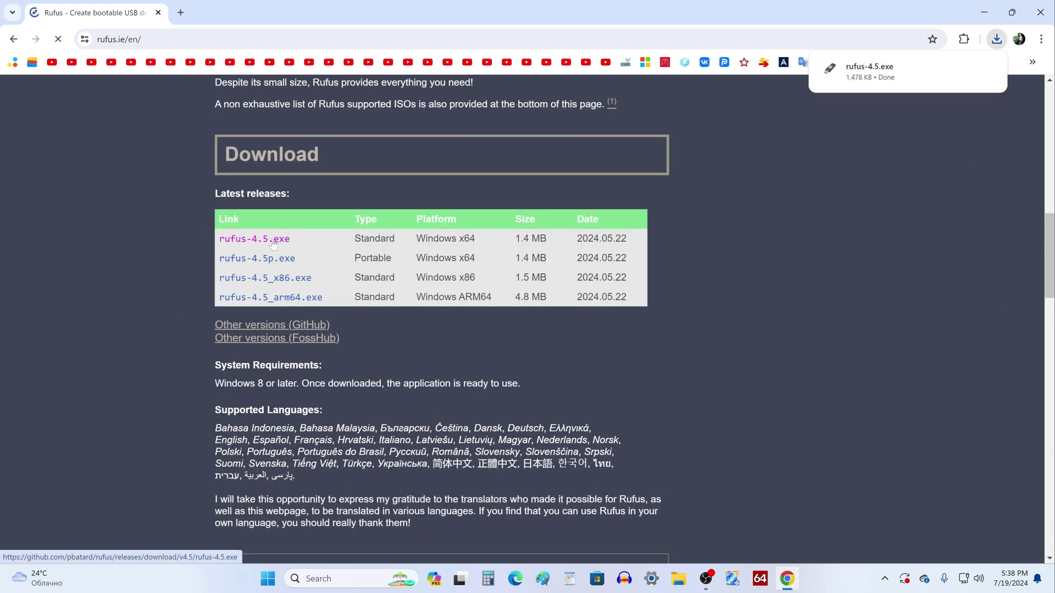
click(1046, 18)
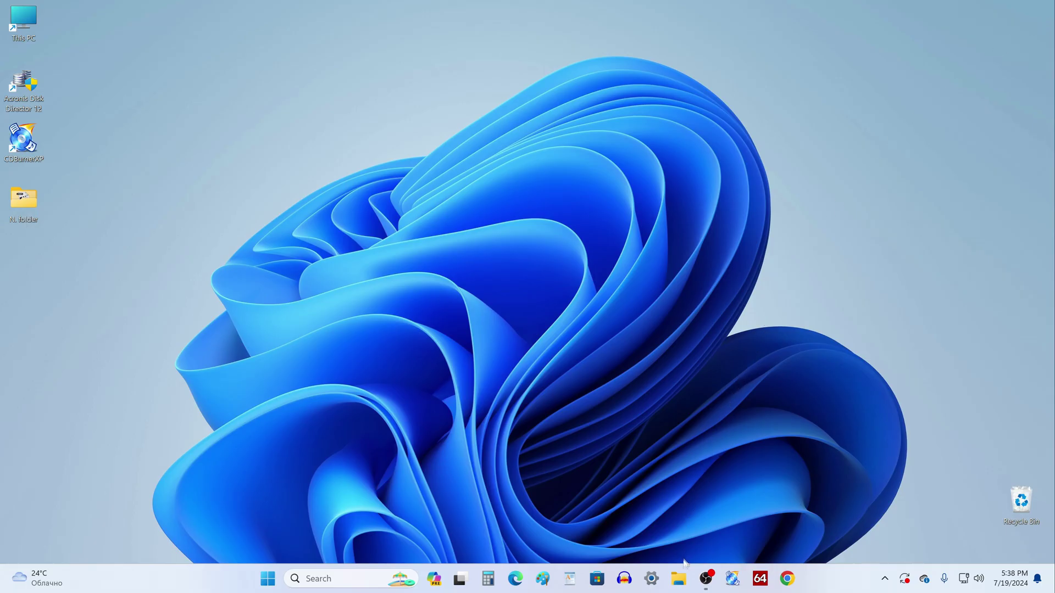
Launch rufus-4.5 from the Downloads folder
click(678, 578)
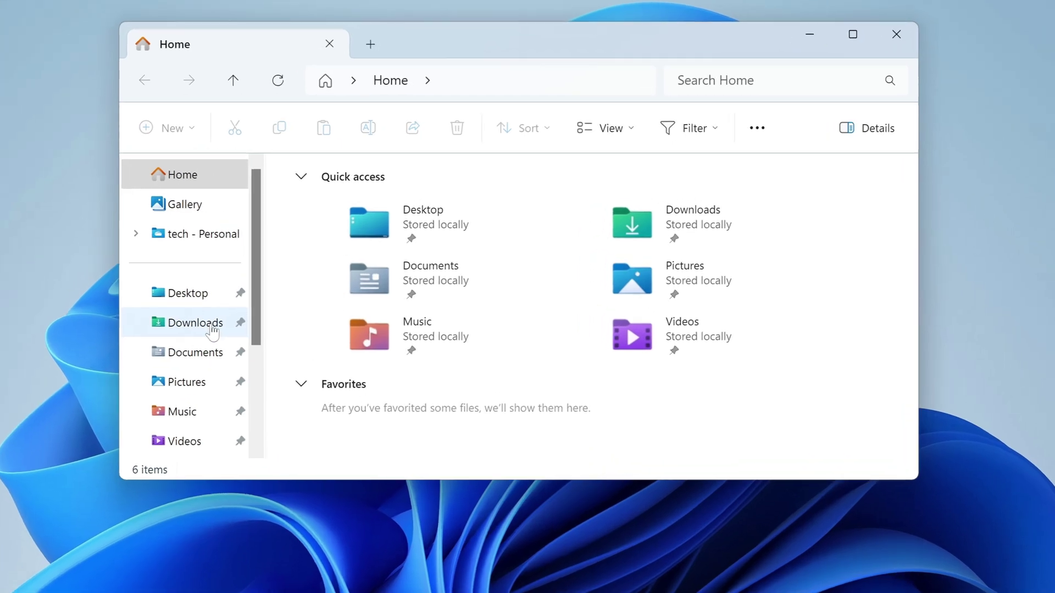
click(319, 273)
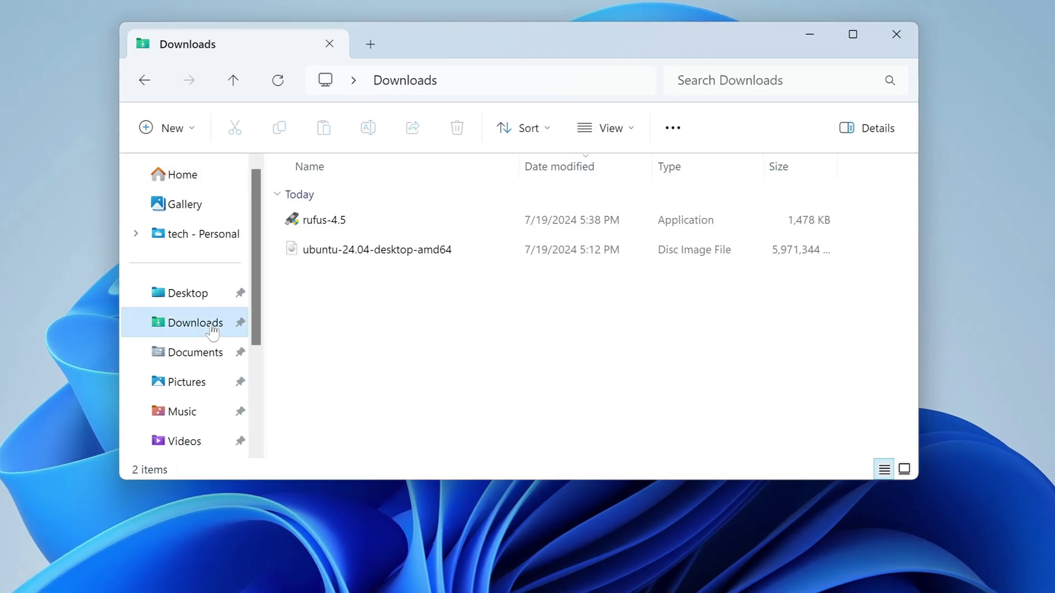
click(333, 225)
double_click(332, 225)
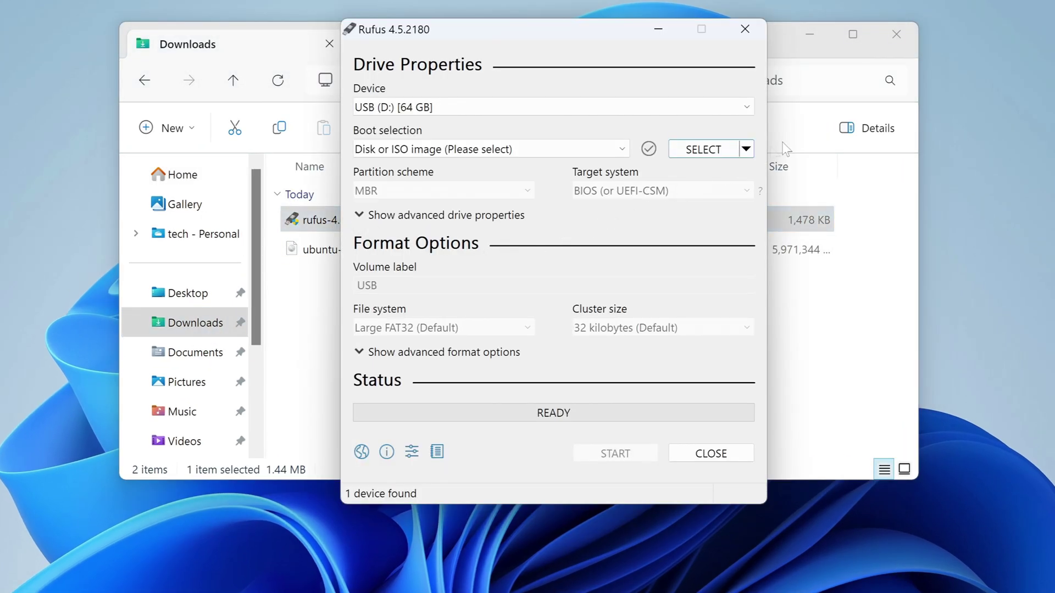
Keep USB (D:) [64 GB] as the device and load ubuntu-24.04-desktop-amd64.iso as the boot image
click(896, 34)
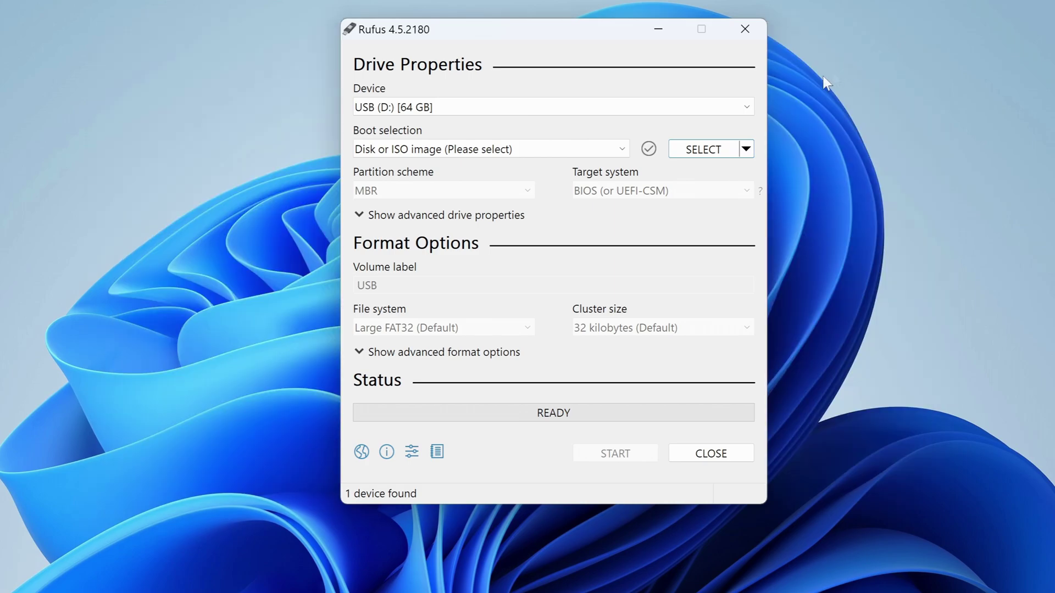
click(683, 110)
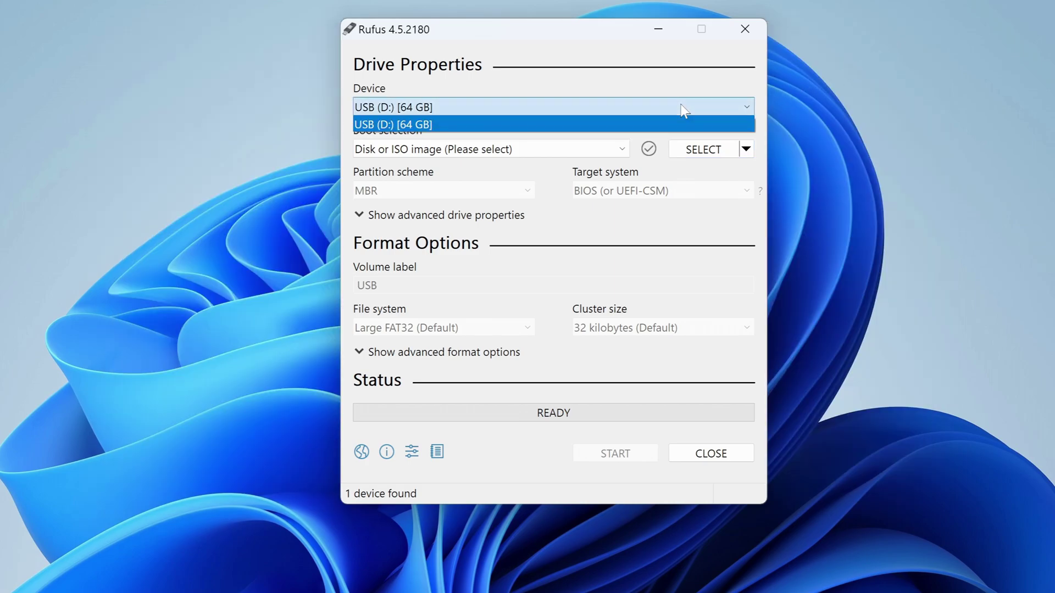
click(634, 137)
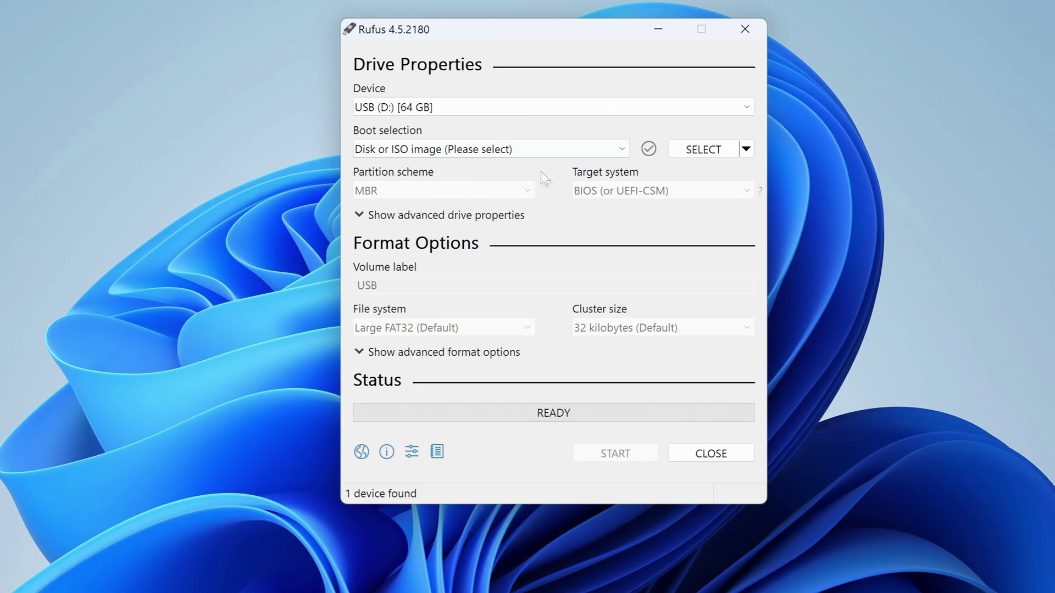
click(705, 151)
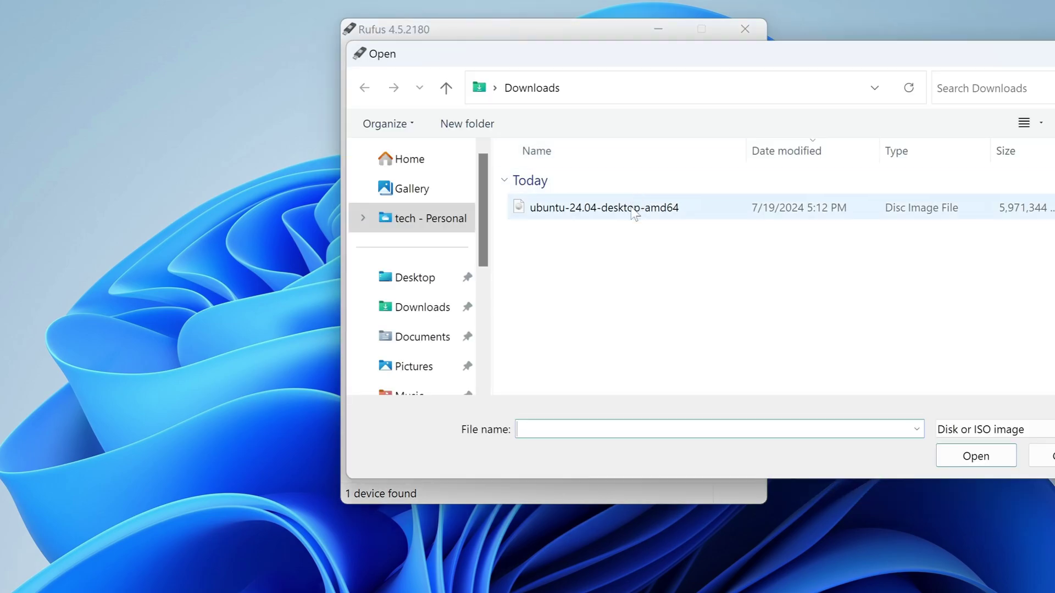
click(635, 214)
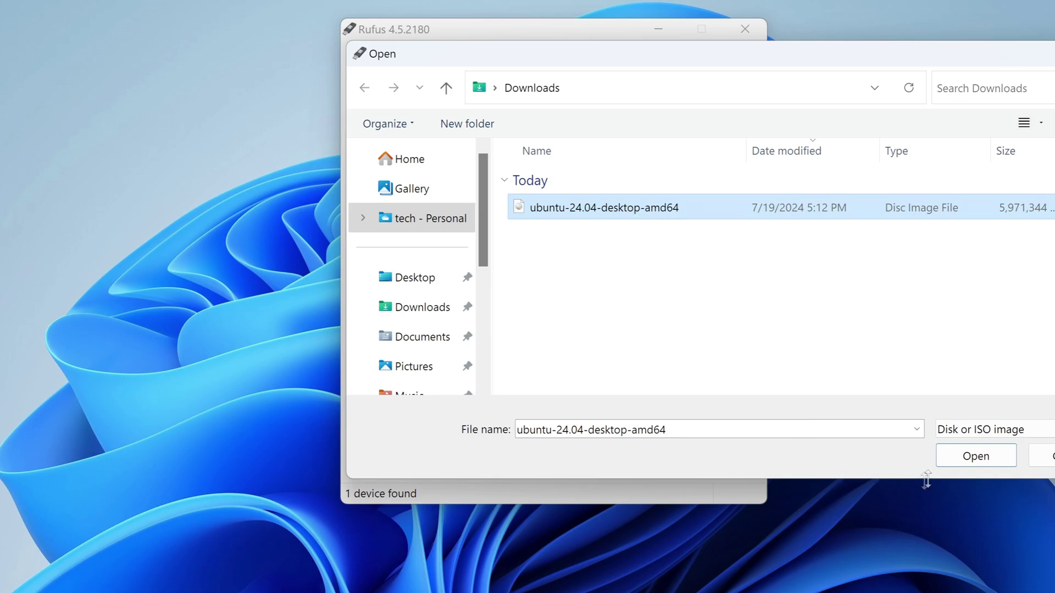
click(950, 463)
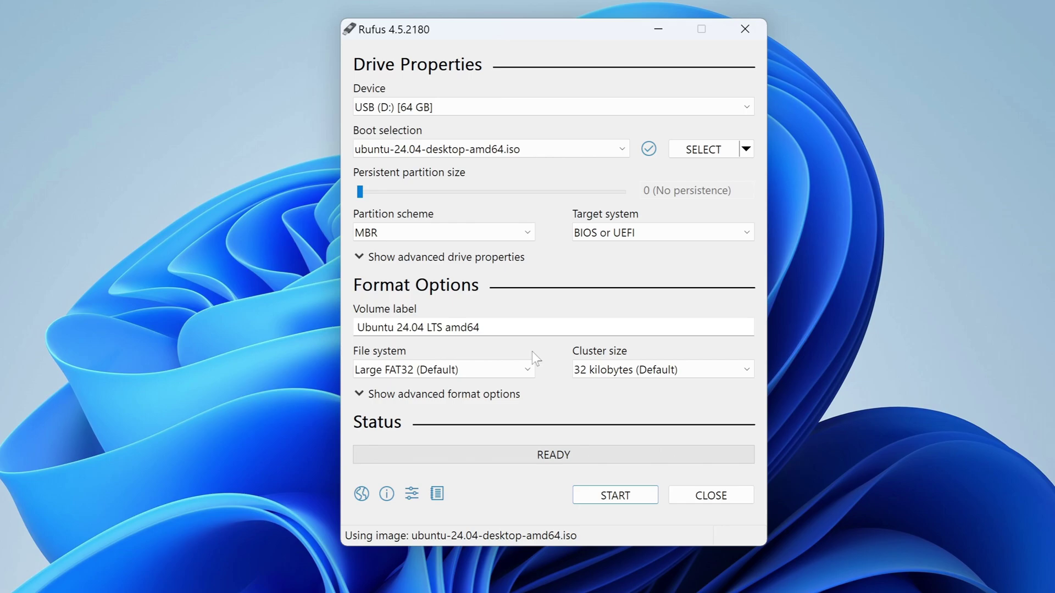
Write the Ubuntu image to the USB drive in ISO Image mode, accepting the erase warning, then close Rufus
click(579, 494)
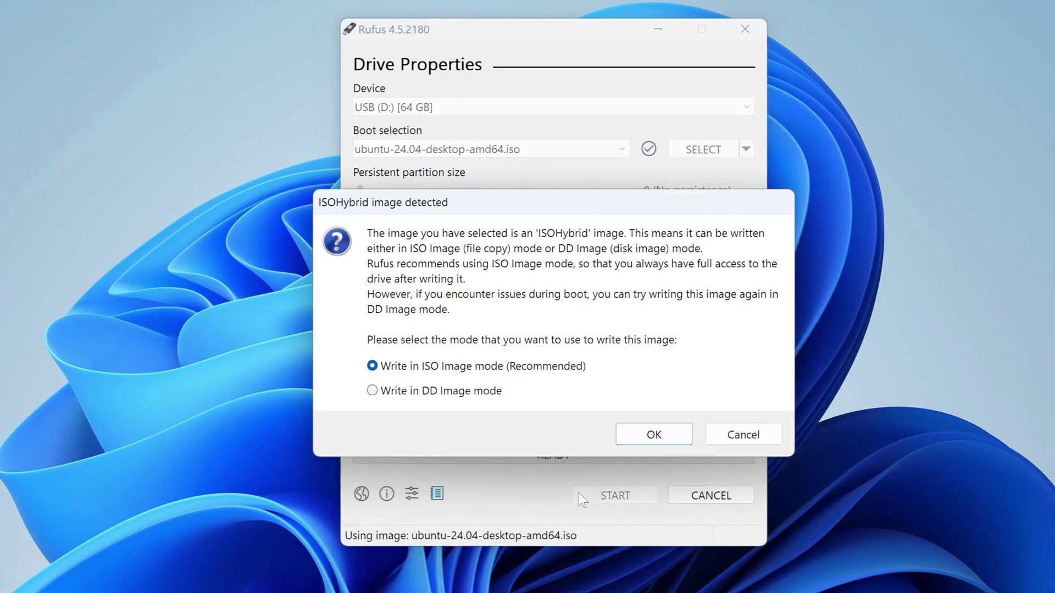
click(638, 438)
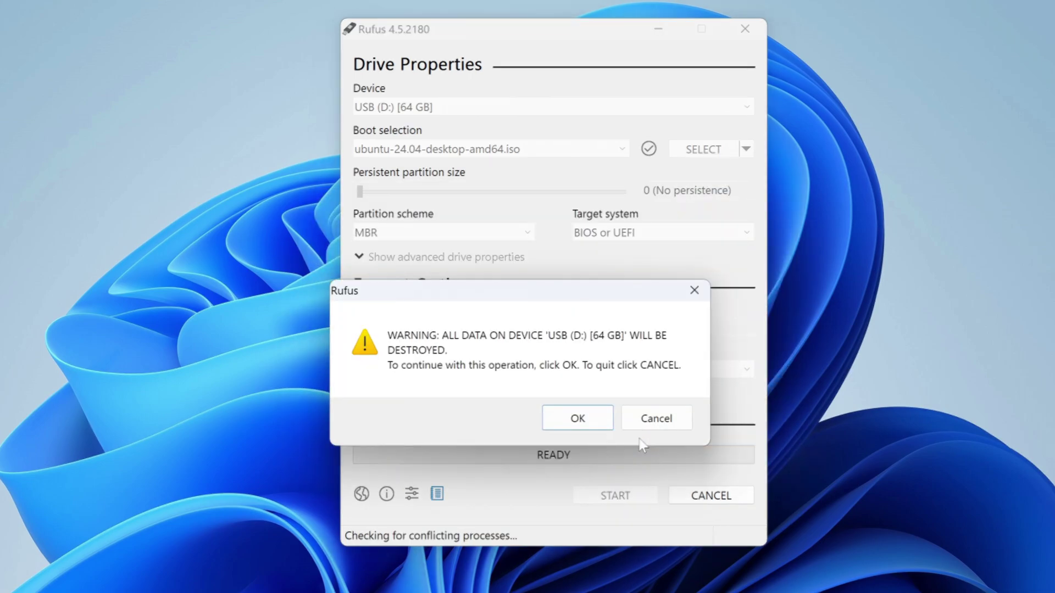
click(603, 427)
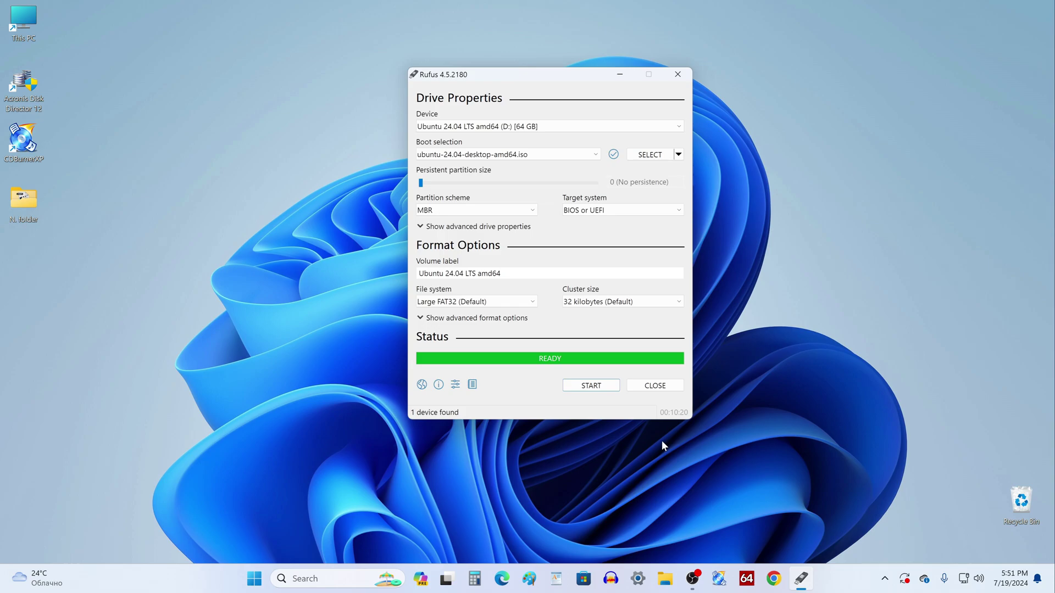
click(635, 387)
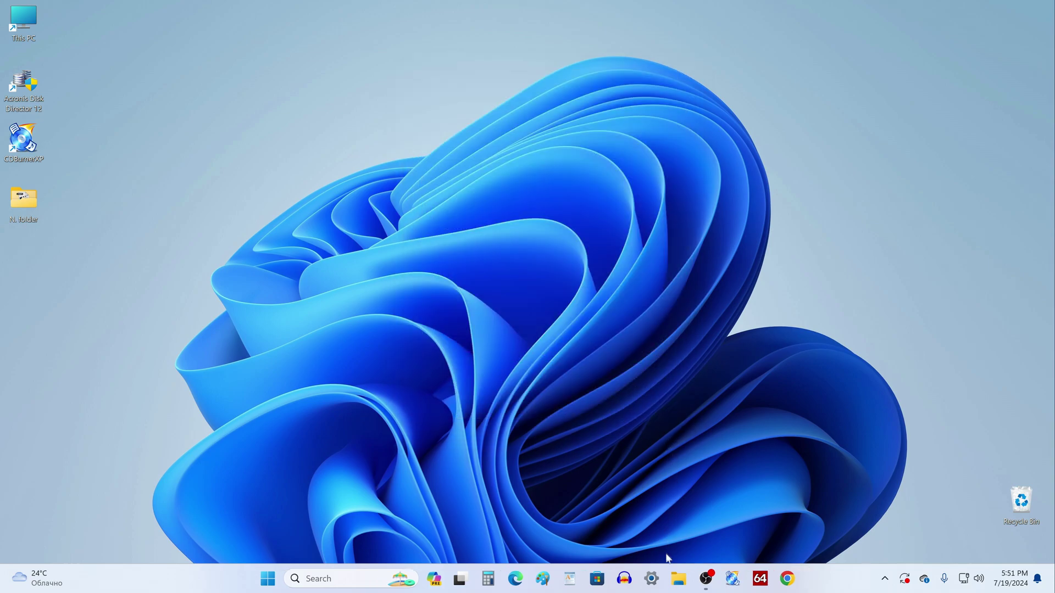
Show This PC, listing UBUNTU 24_0 (D:) with 51.9 GB free of 57.7 GB
click(678, 580)
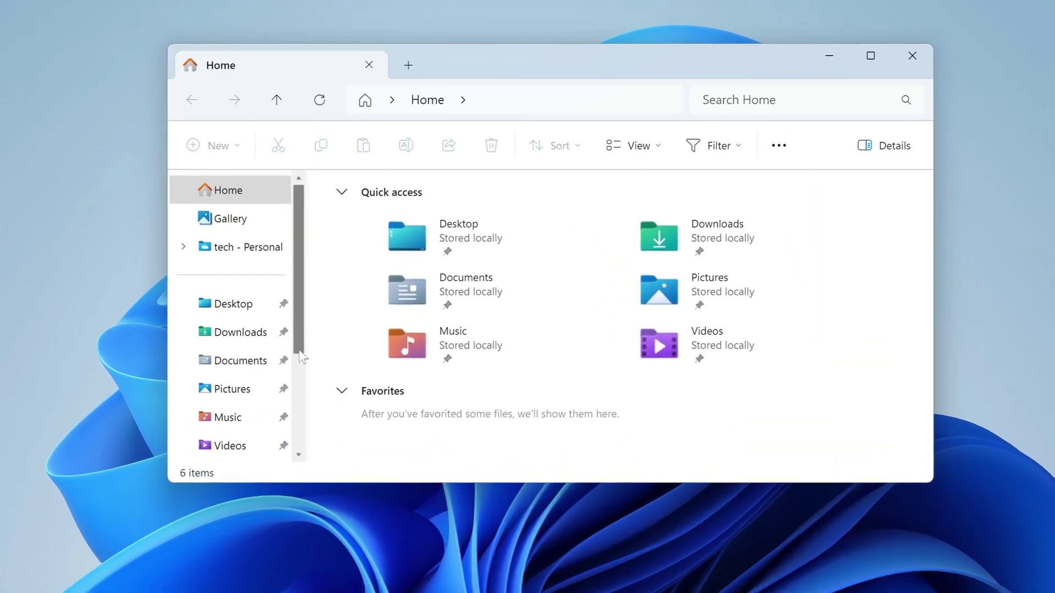
drag(293, 361, 291, 487)
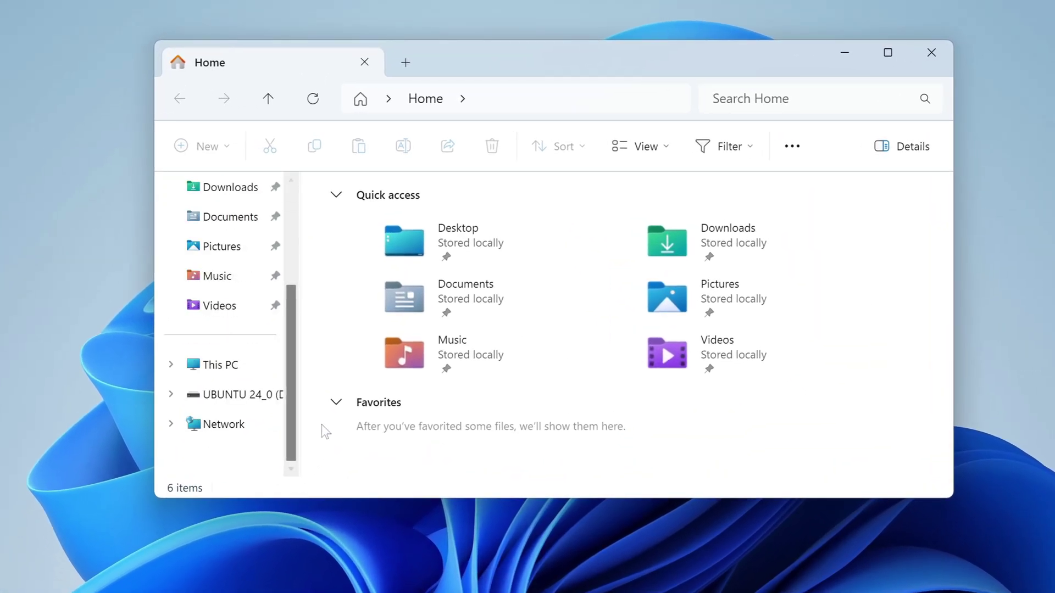
click(259, 367)
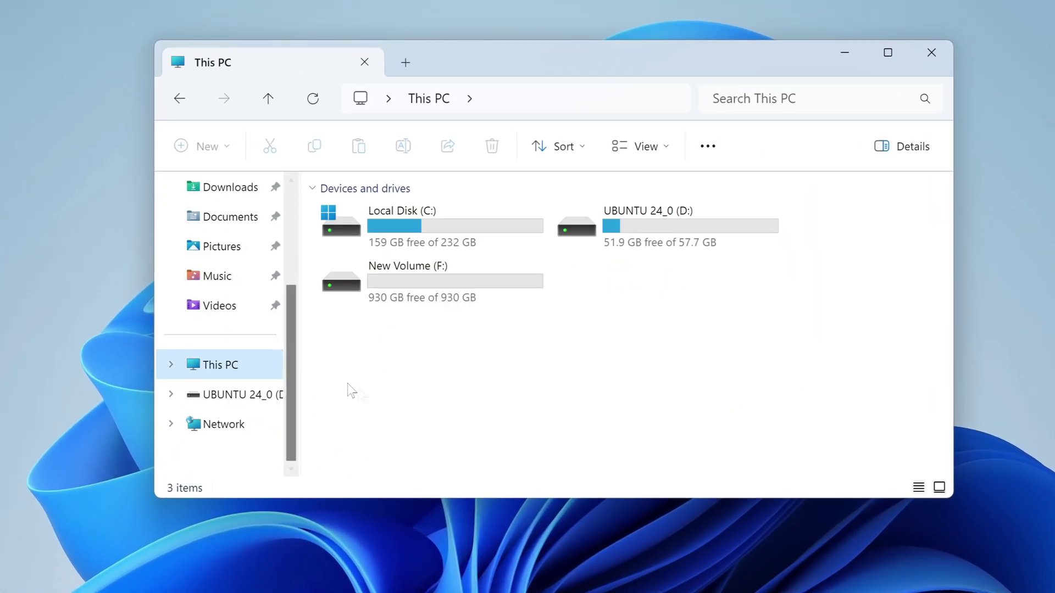
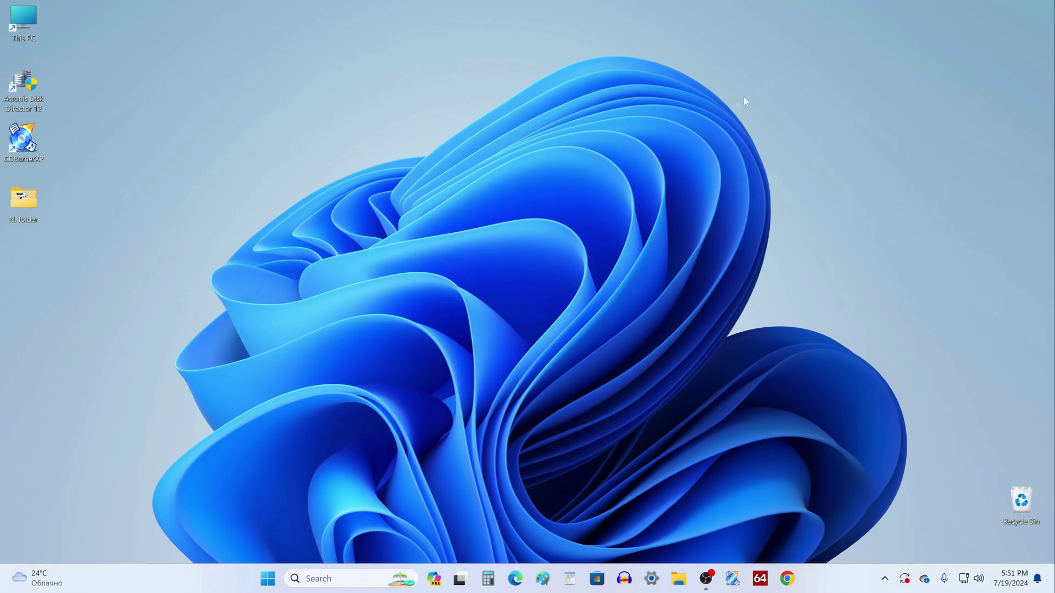
Restart Windows 11 from the Start button's Shut down or sign out > Restart menu
right_click(268, 579)
mouse_move(285, 526)
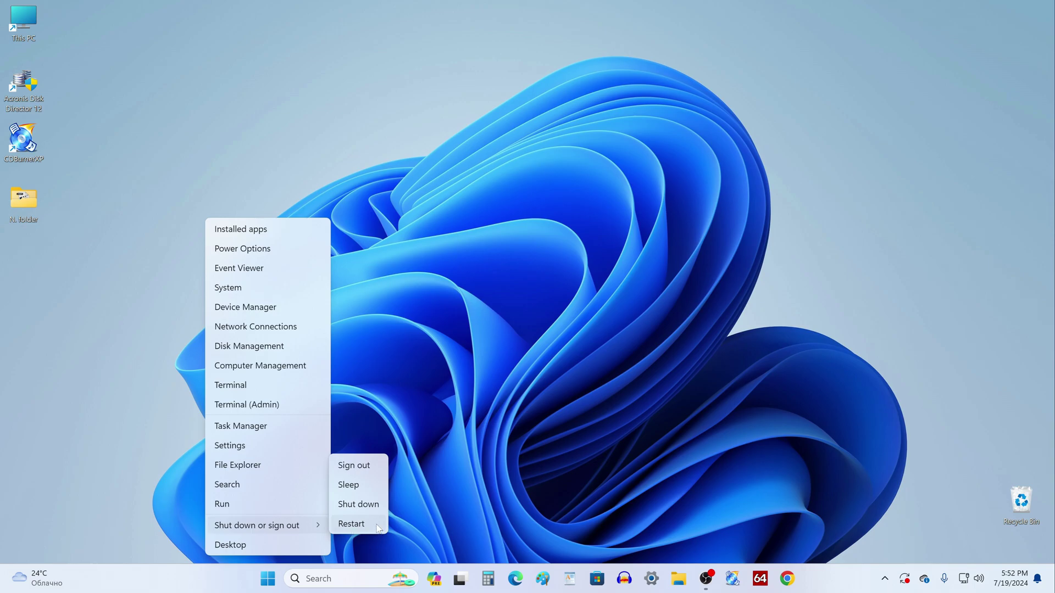
click(378, 527)
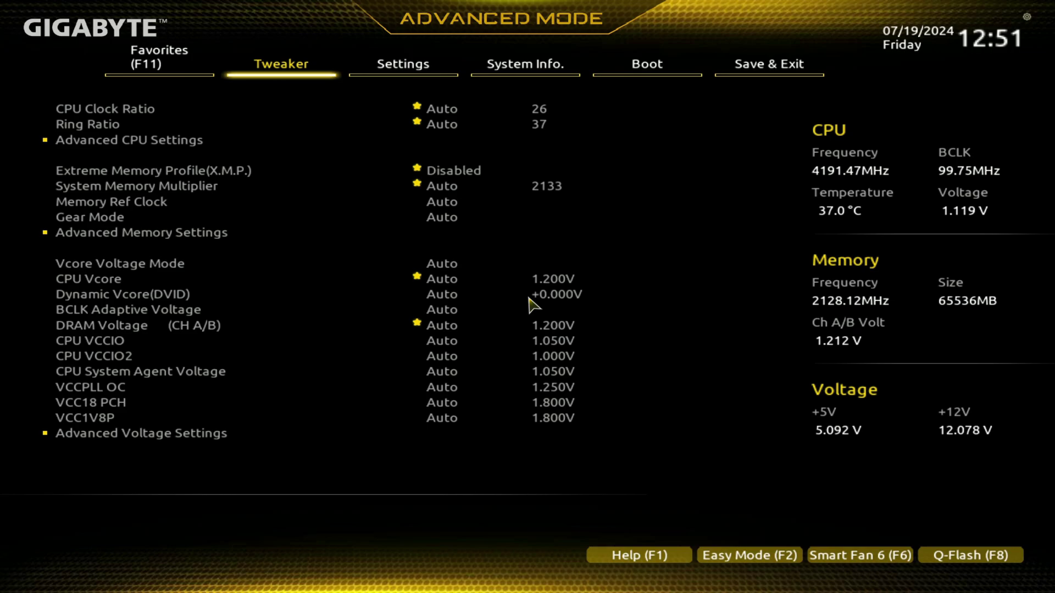
Navigate to Settings > IO Ports > SATA And RST Configuration in the BIOS
key(Right)
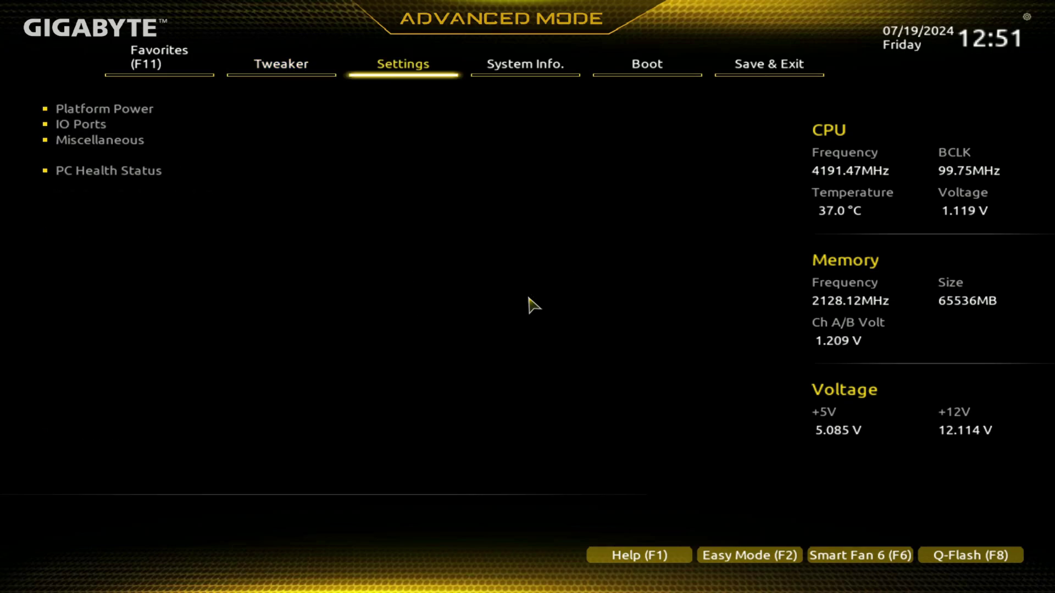
key(Down)
key(Down)
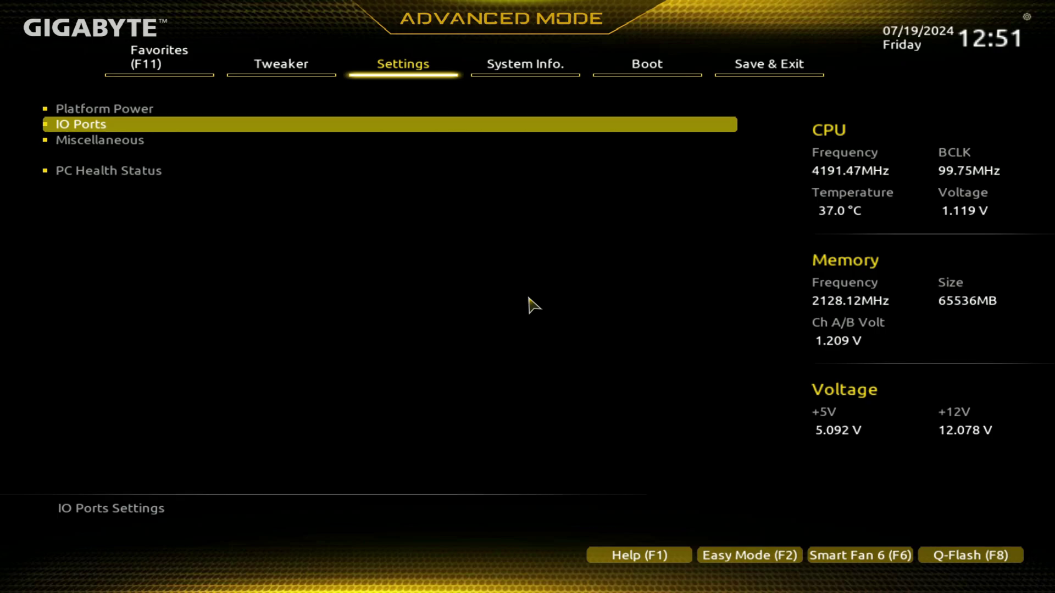
key(Return)
key(Down)
key(Down)
key(Down)
key(Down)
key(Down)
key(Down)
key(Down)
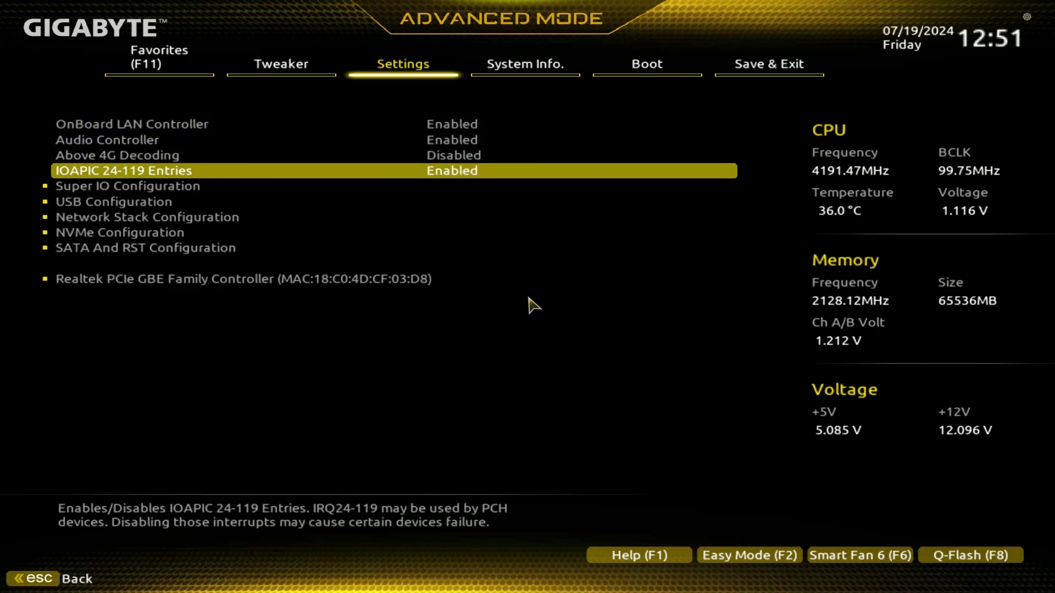
key(Down)
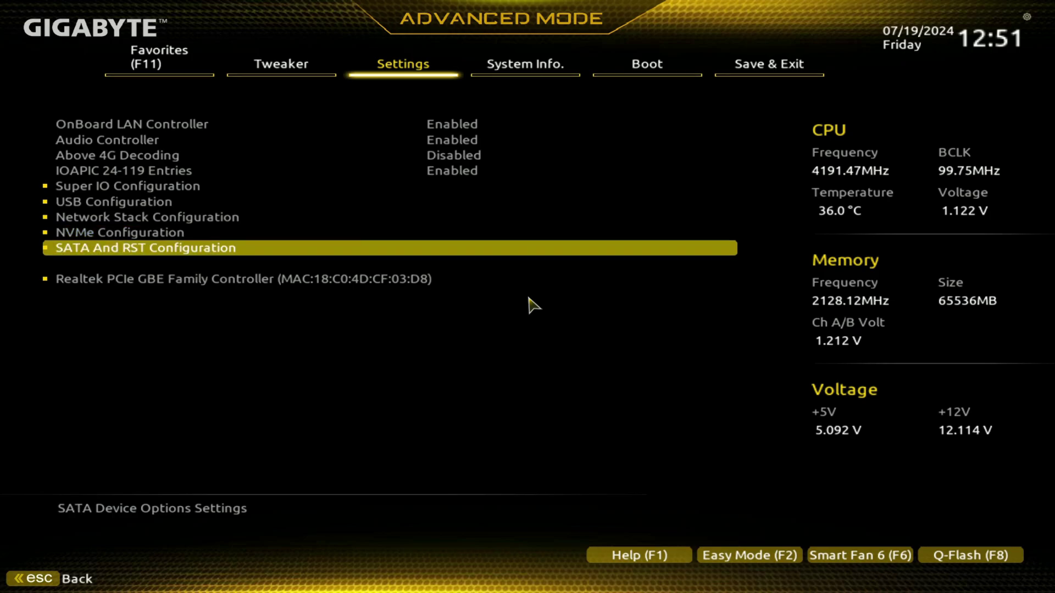
key(Return)
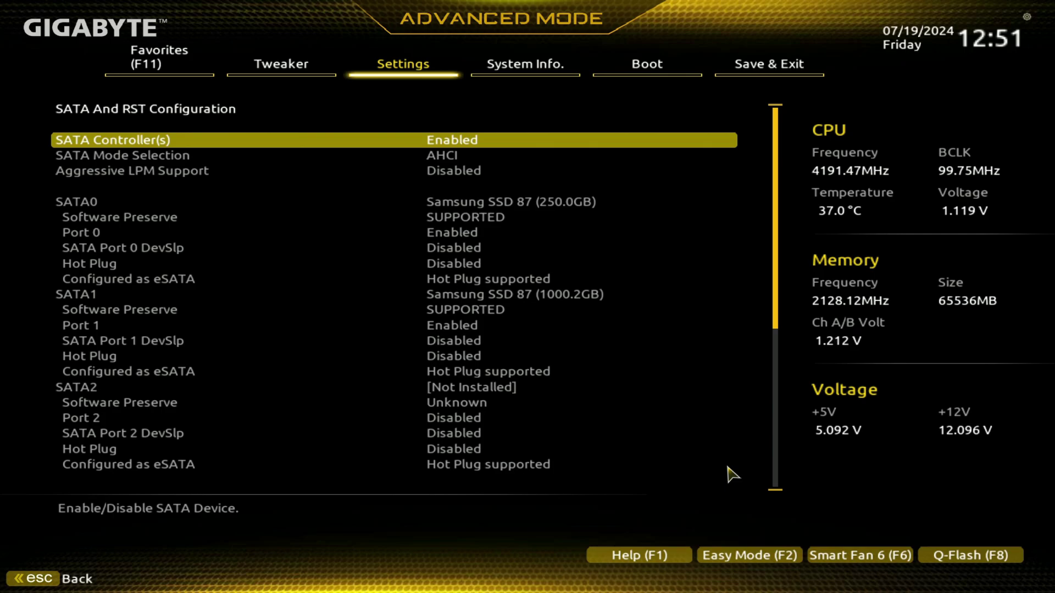
Set SATA Port 0 to Disabled, then save the configuration with F10 and restart
key(Down)
key(Down)
key(Down)
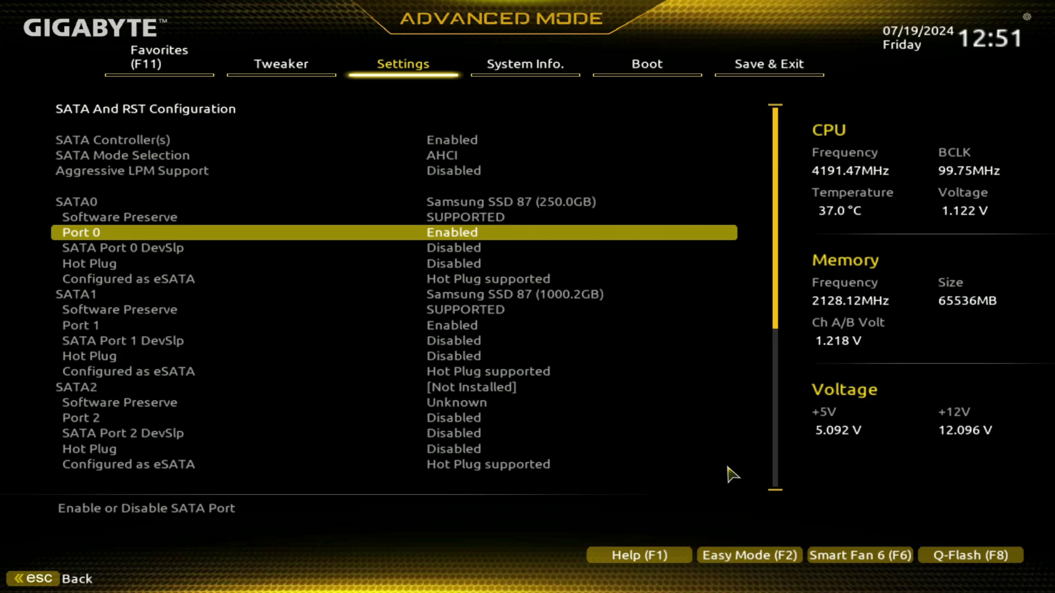
key(Return)
key(Up)
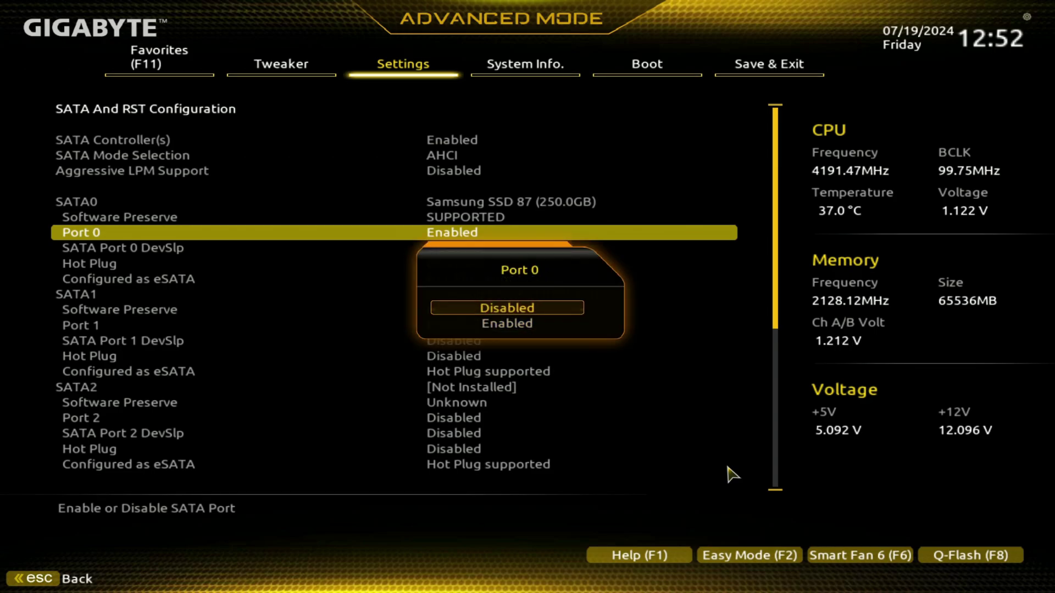
key(Return)
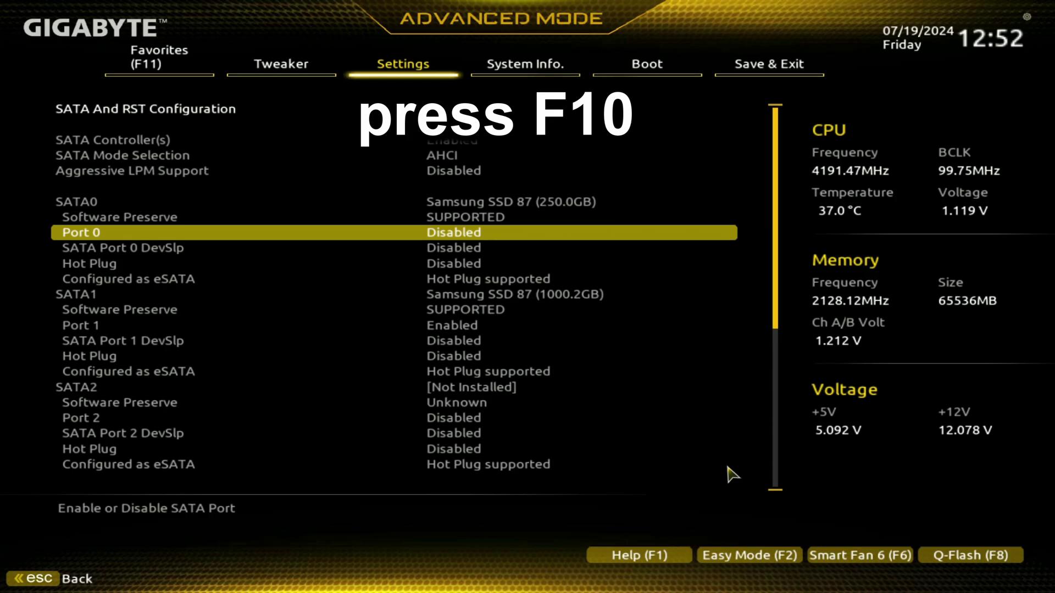
key(F10)
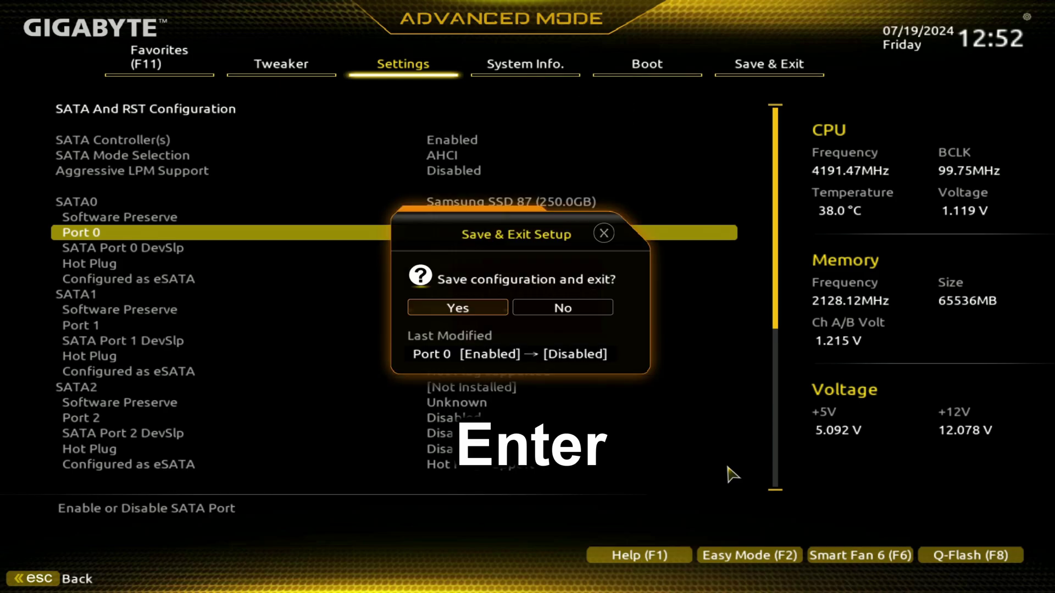
key(Return)
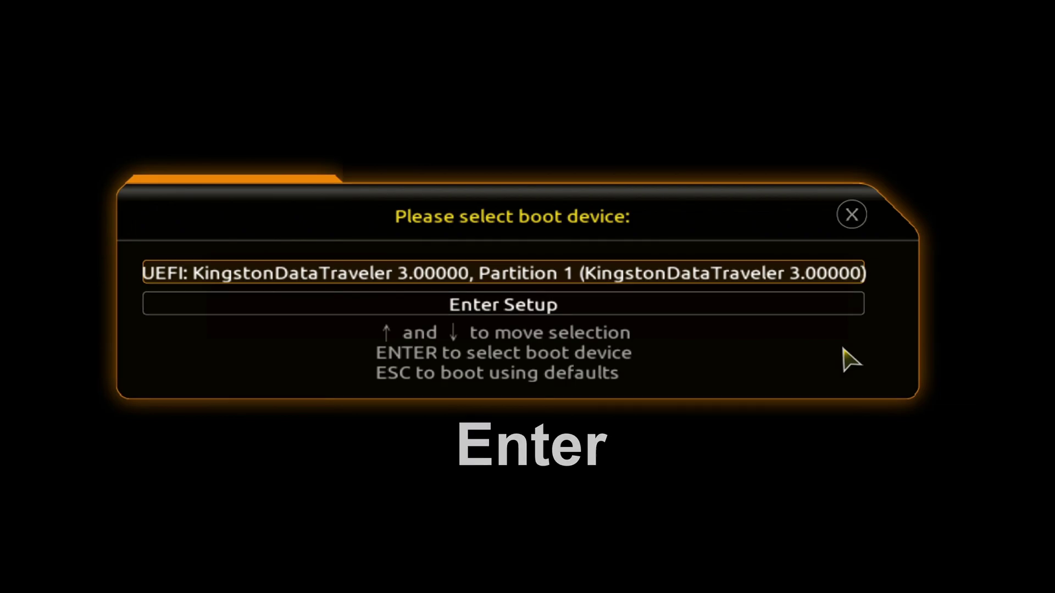
Boot the Kingston USB drive's UEFI entry and start Try or Install Ubuntu in GRUB
key(Return)
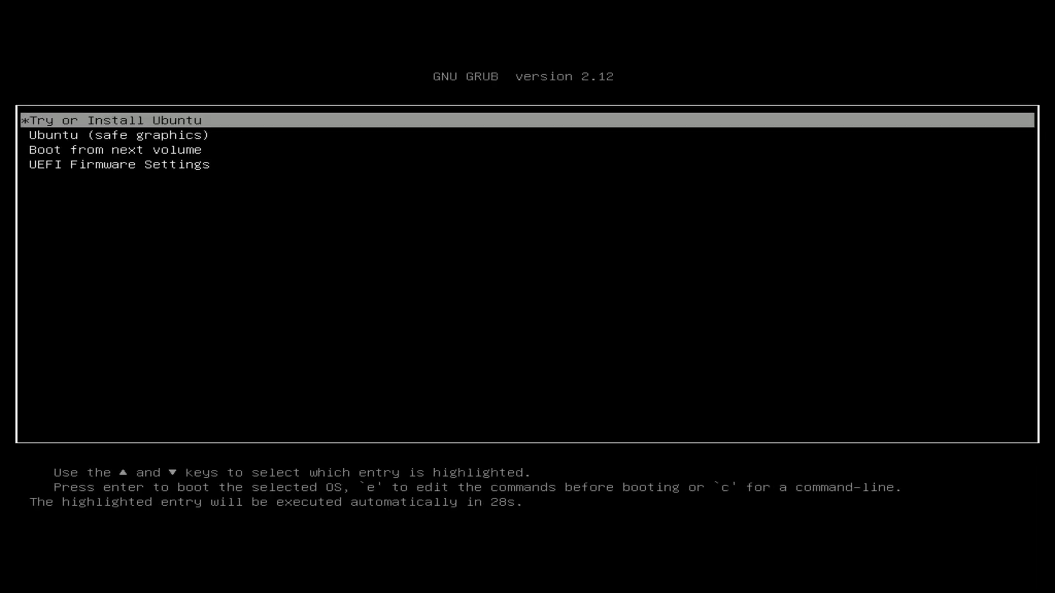
key(Return)
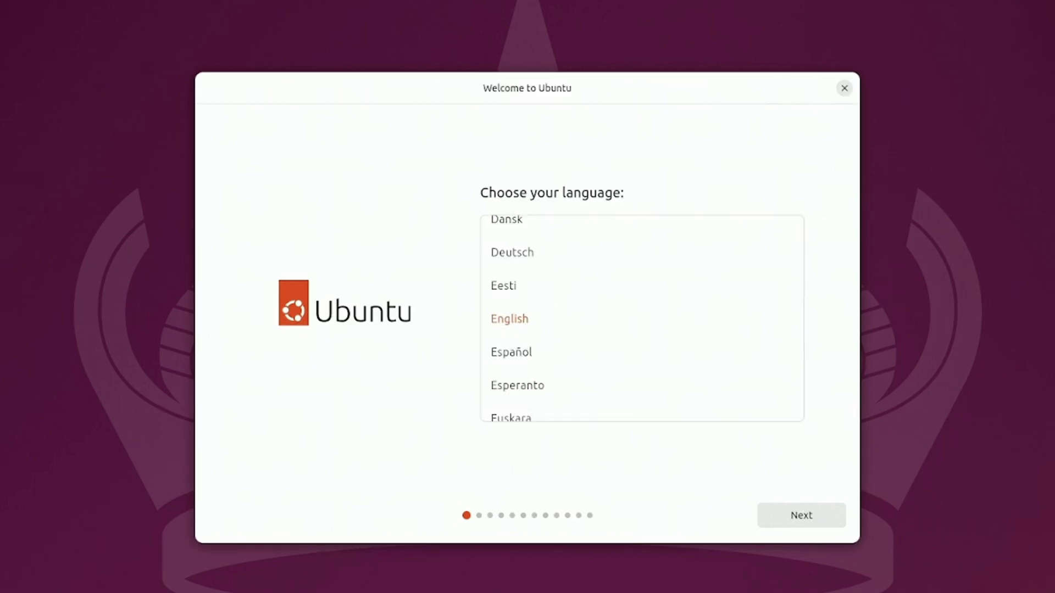
Accept English, default accessibility, English (US) keyboard and wired connection, and skip the installer update
click(782, 522)
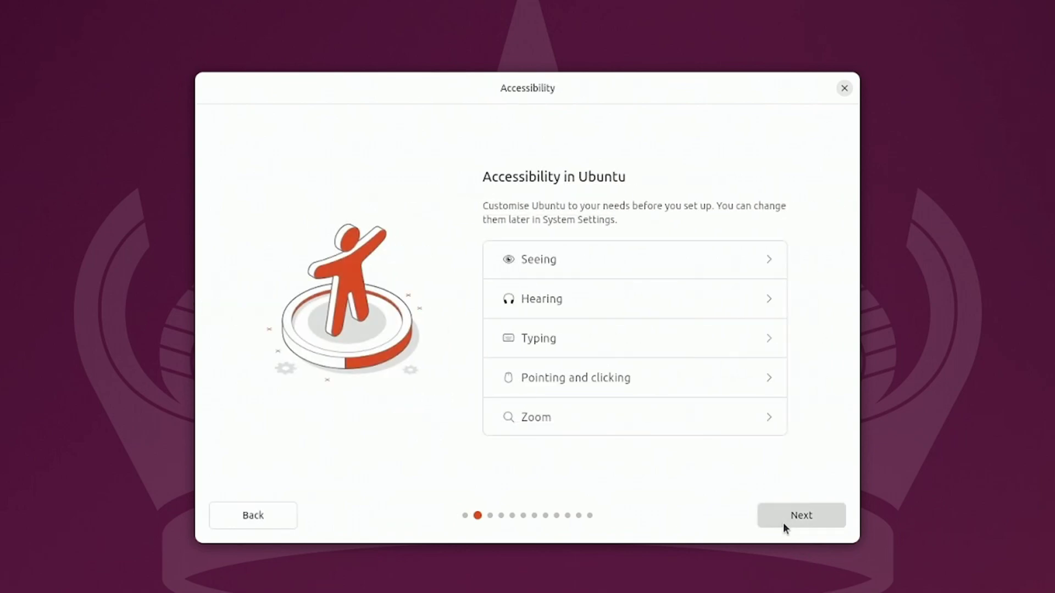
click(783, 522)
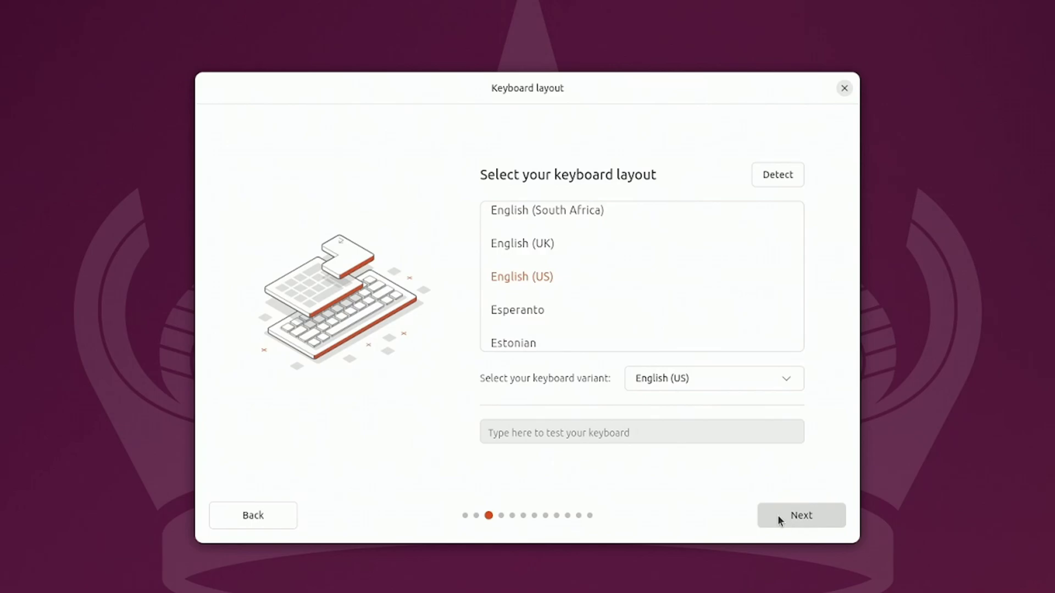
click(776, 515)
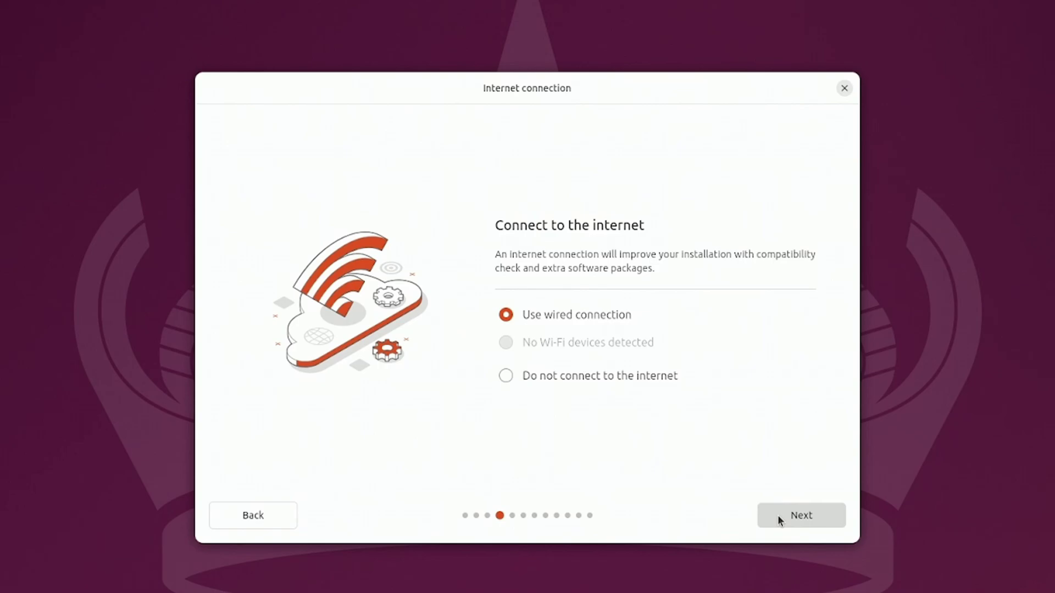
click(777, 515)
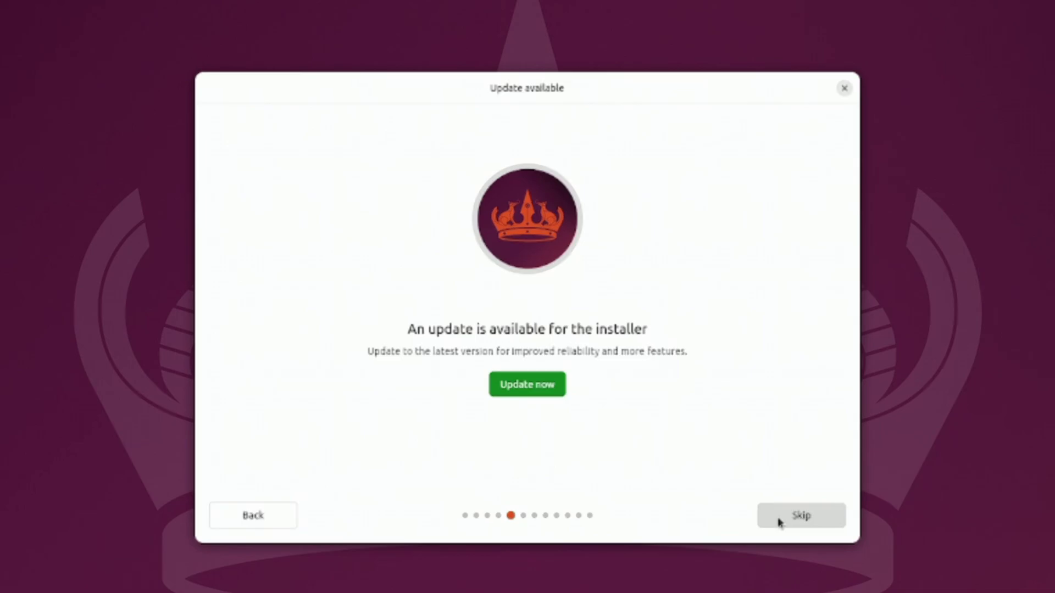
click(776, 516)
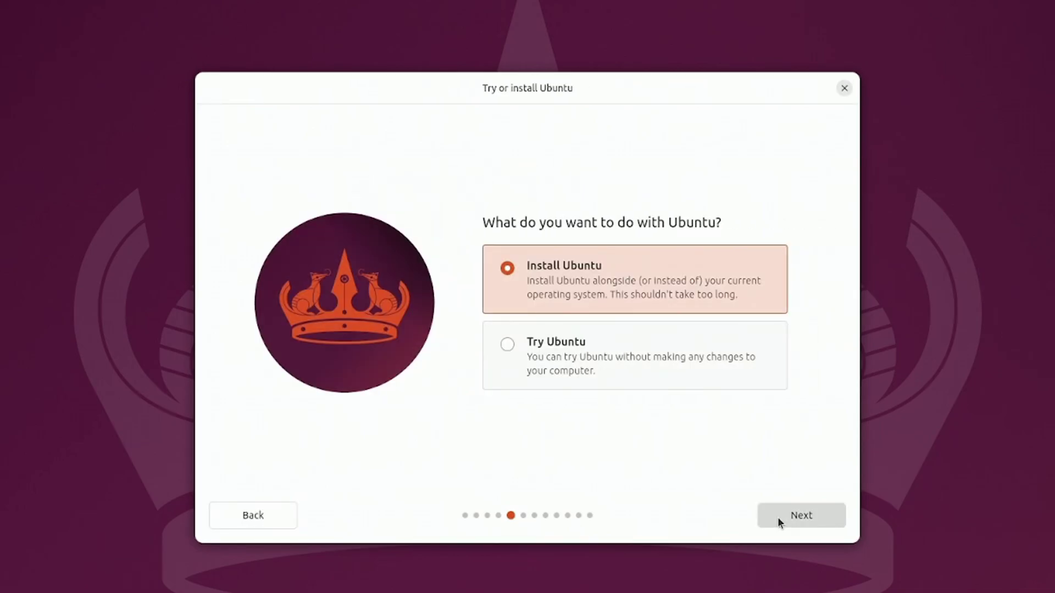
Choose Install Ubuntu with interactive installation, default apps and no extra proprietary software
click(778, 518)
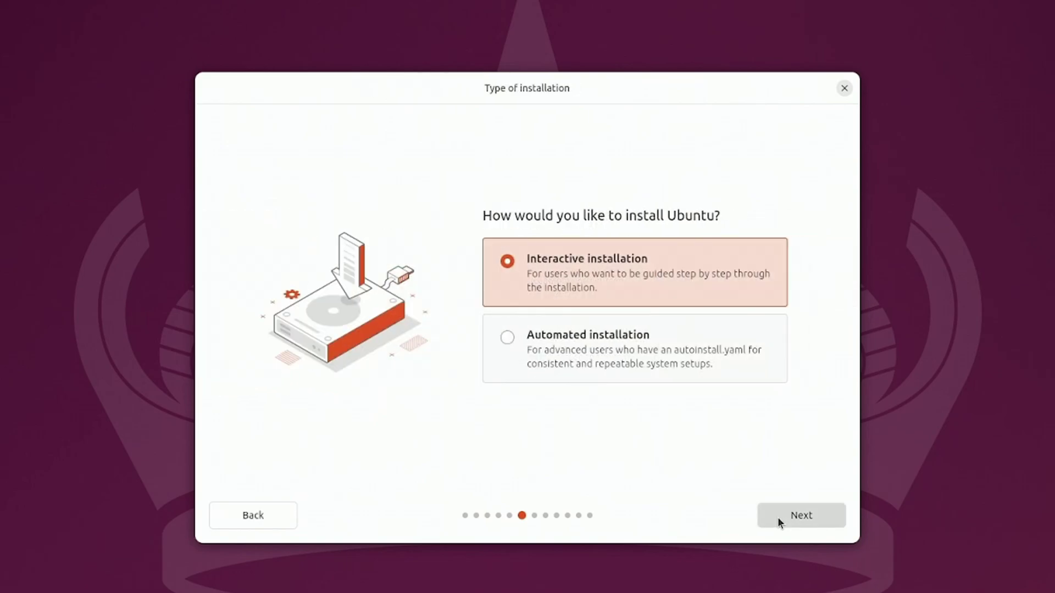
click(777, 518)
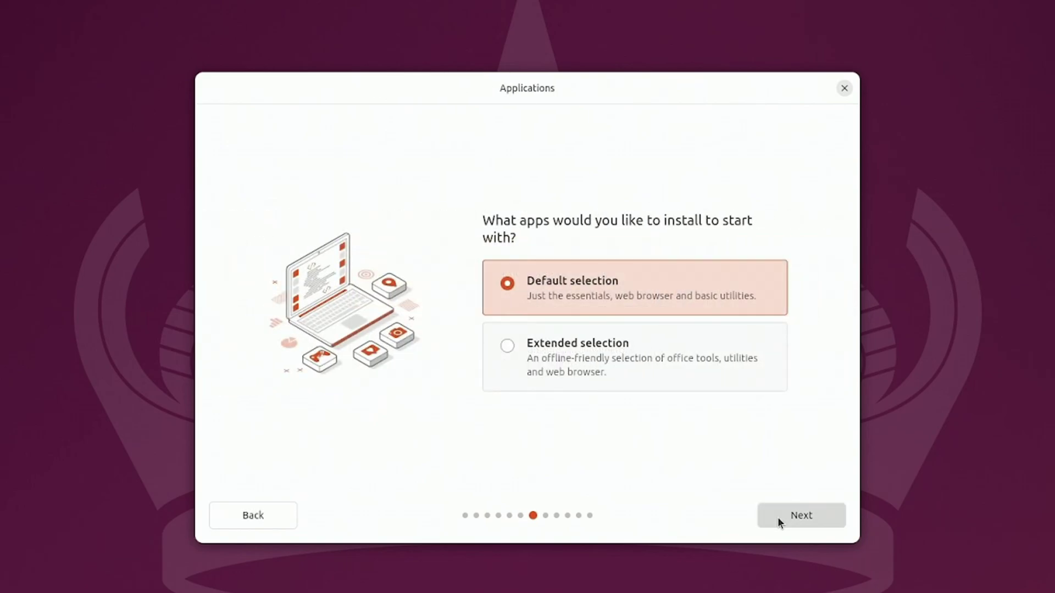
click(778, 518)
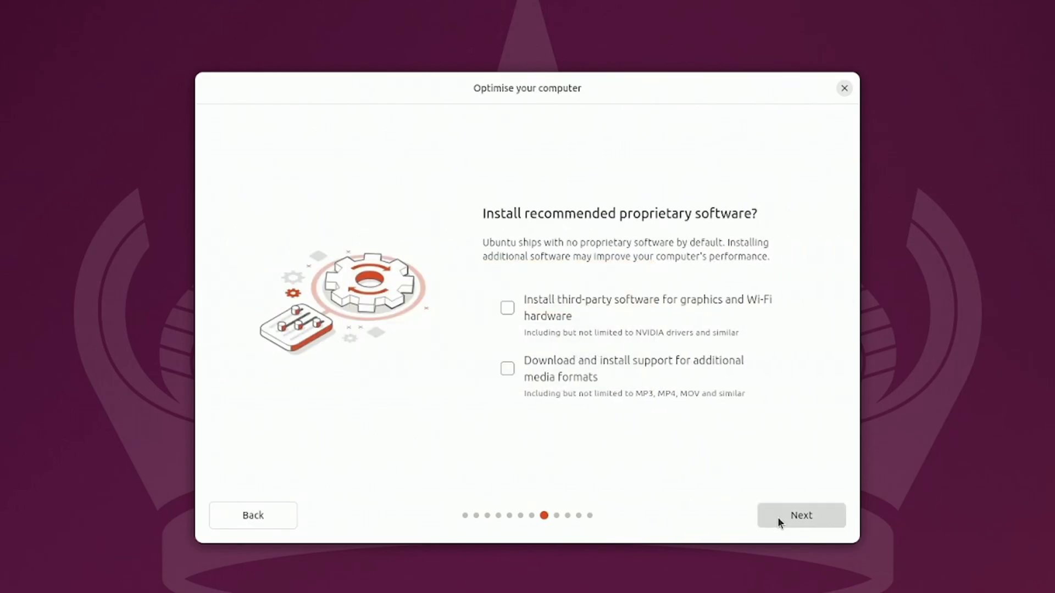
click(777, 516)
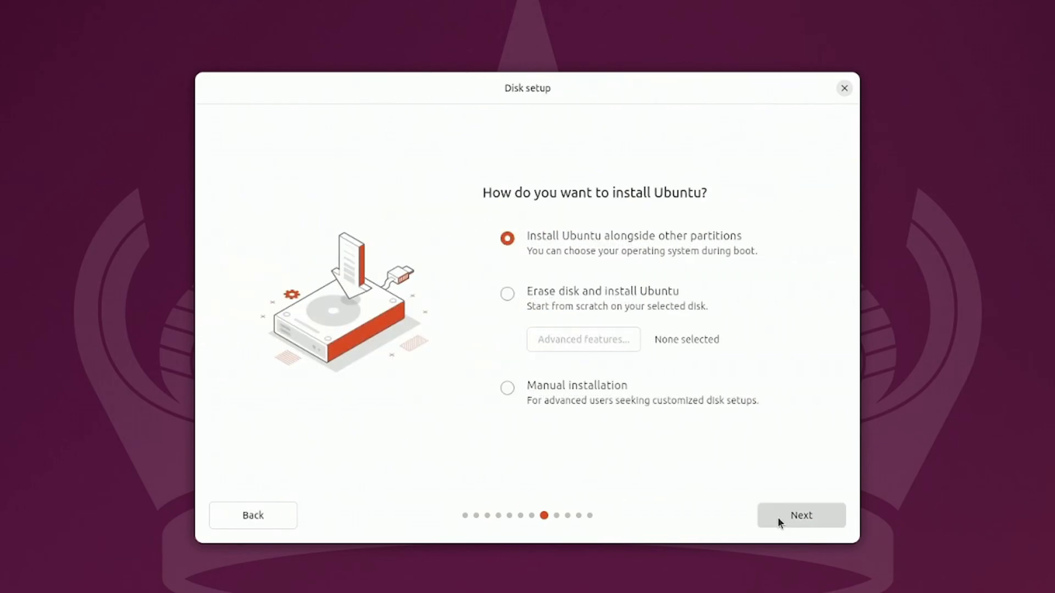
Choose Erase disk and install Ubuntu, then enter the user's name on the account page
click(506, 303)
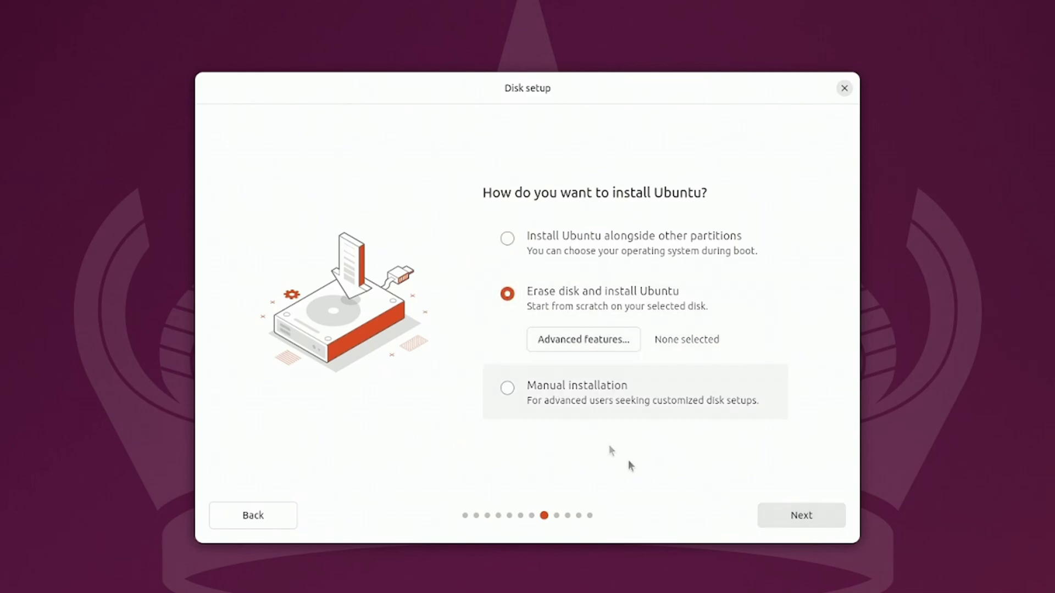
click(775, 524)
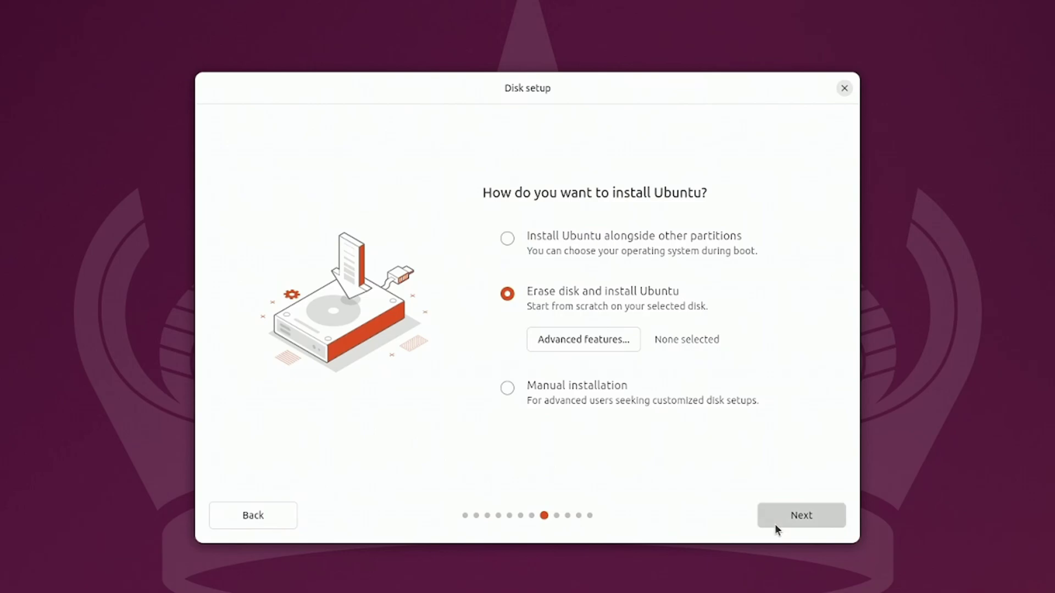
text(Ma)
text(lik)
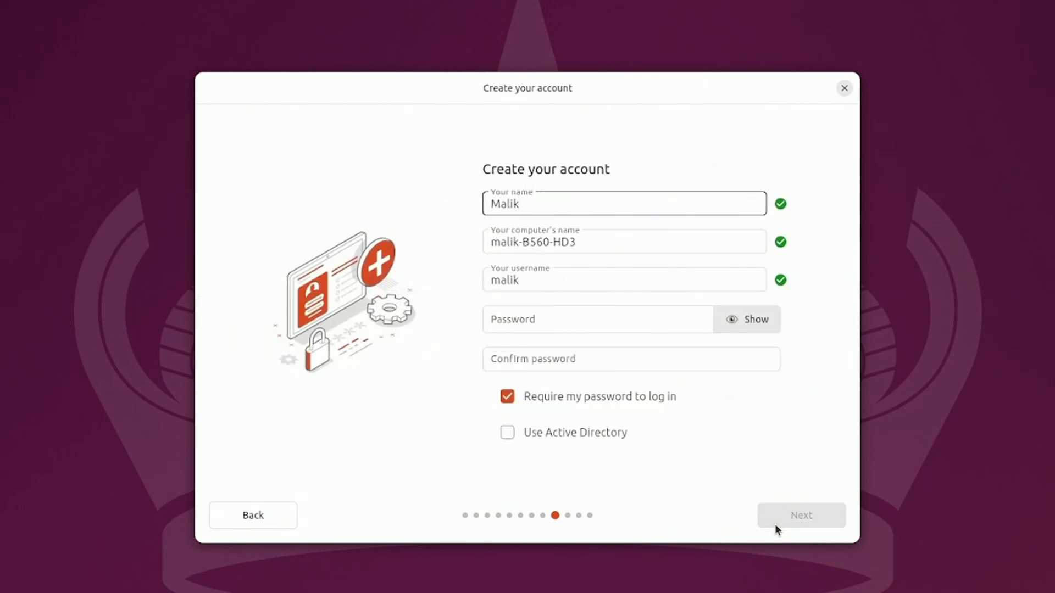
Enter and confirm the account password and turn off Require my password to log in
click(626, 324)
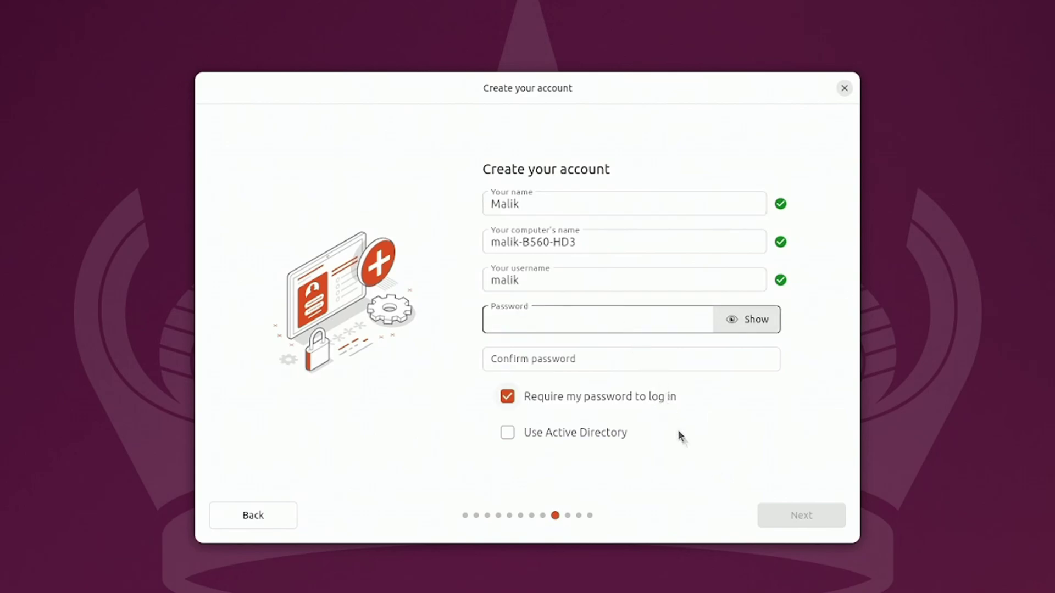
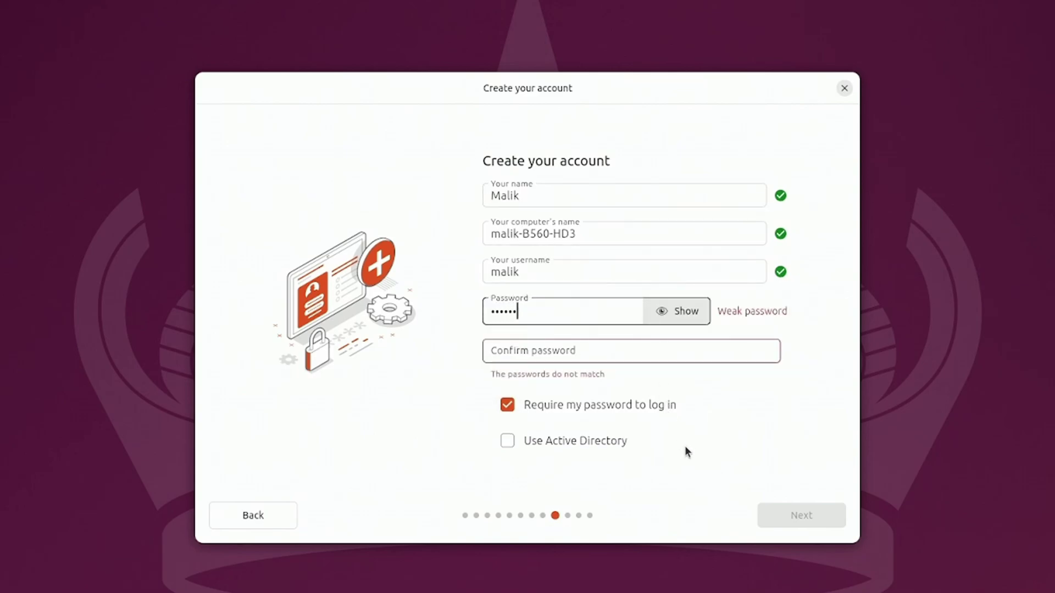
click(671, 350)
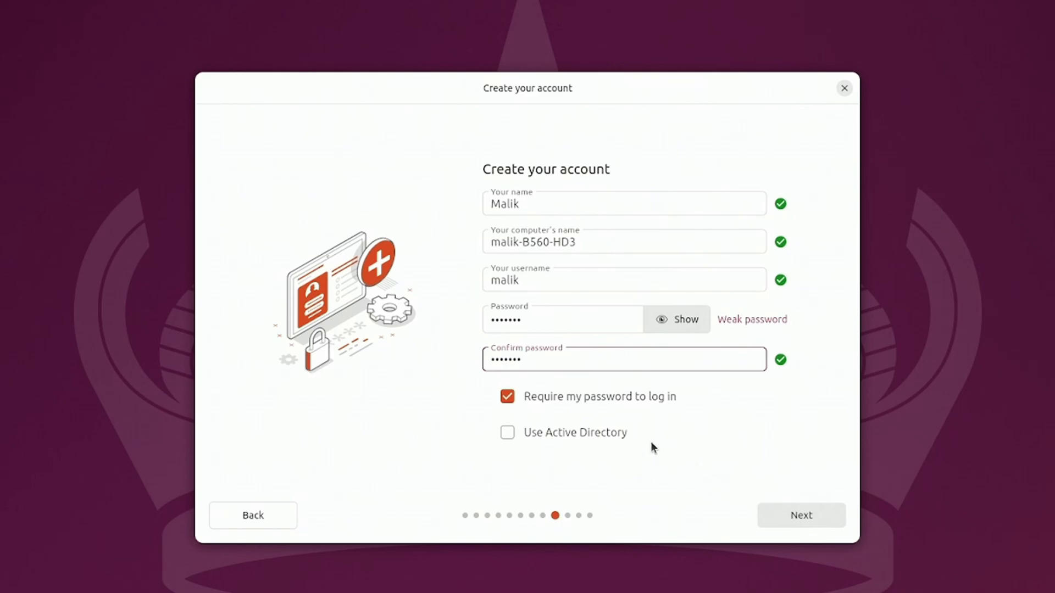
click(516, 398)
click(515, 398)
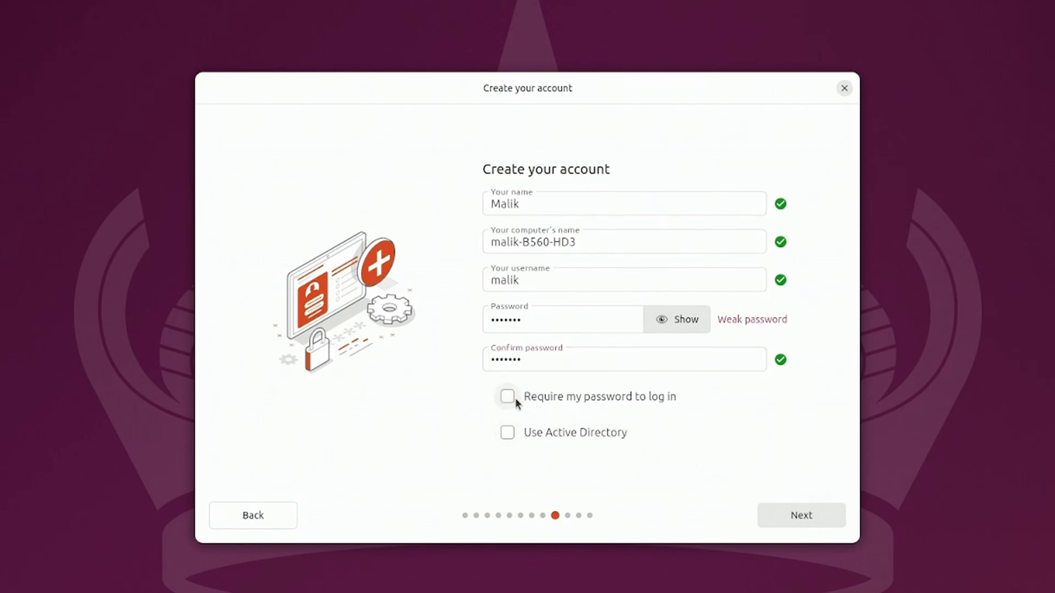
click(780, 519)
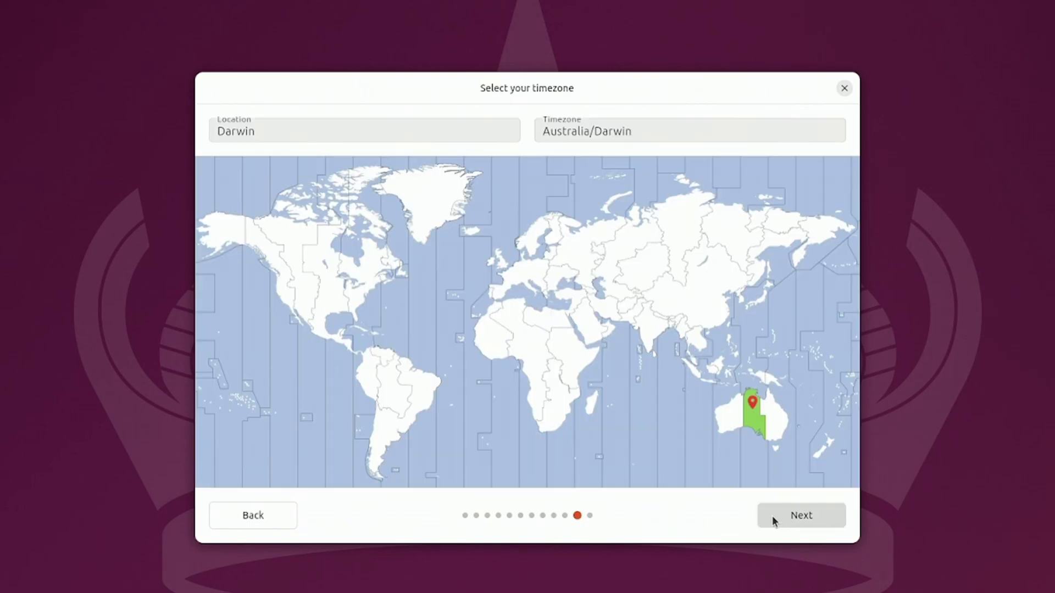
Keep the Australia/Darwin timezone and start installing onto the Samsung SSD 870 QVO 1TB
click(772, 515)
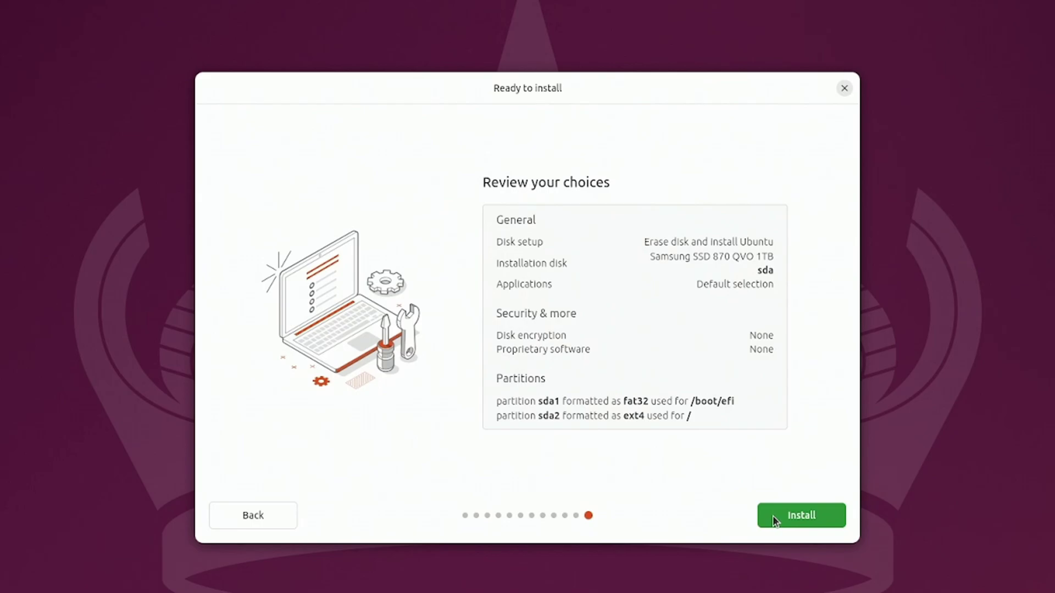
click(773, 515)
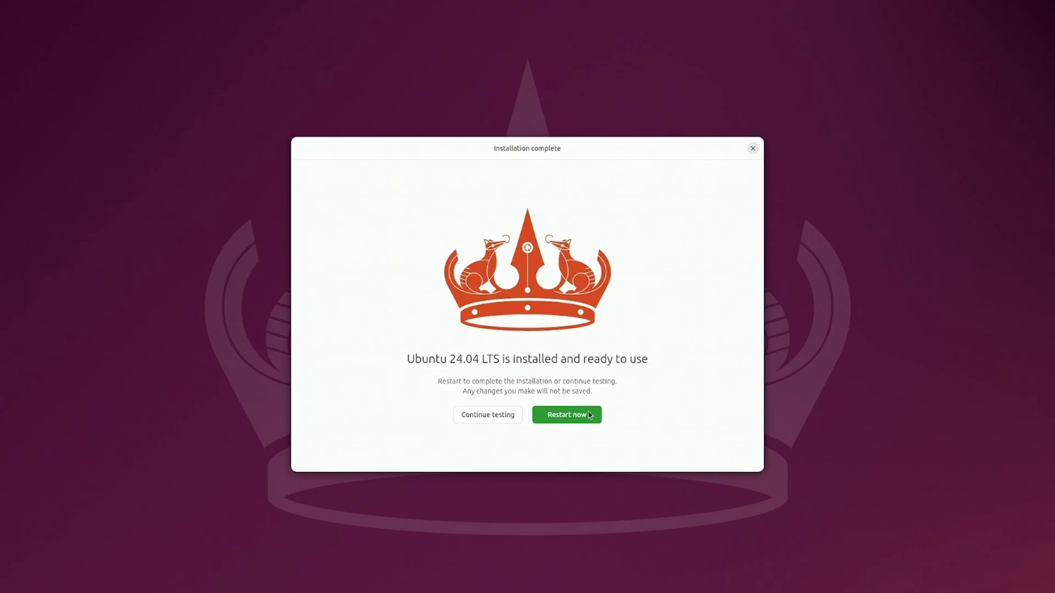
Reboot into the installed Ubuntu after removing the USB, then open and close a Terminal
click(587, 415)
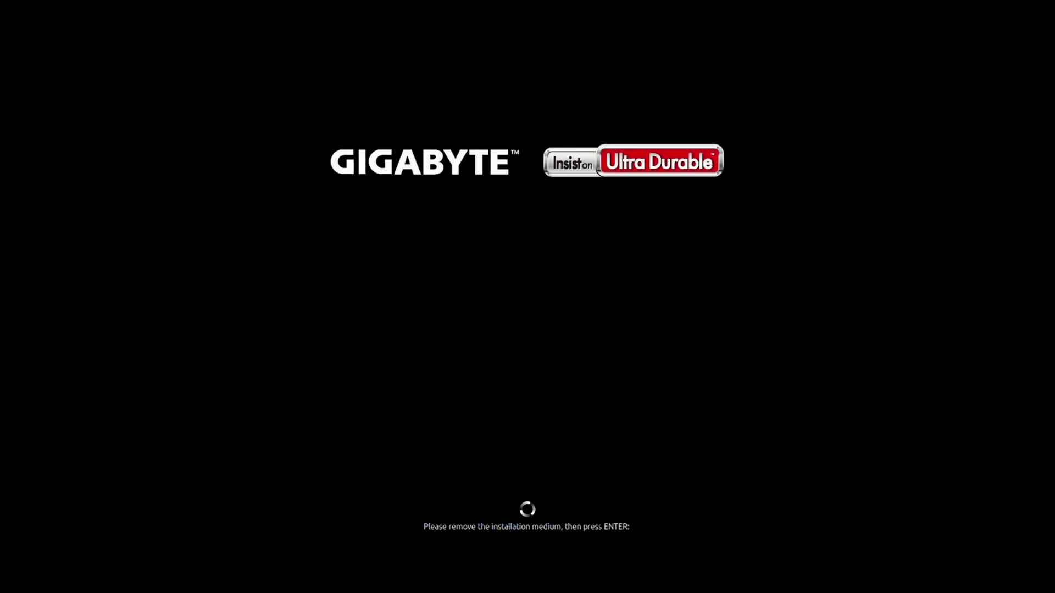
key(Return)
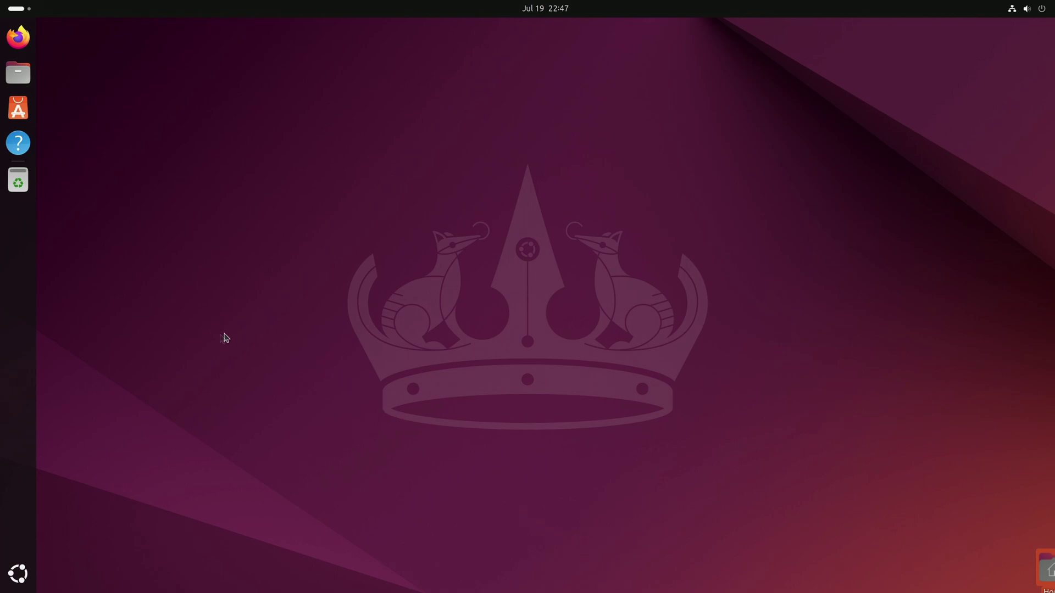
click(18, 582)
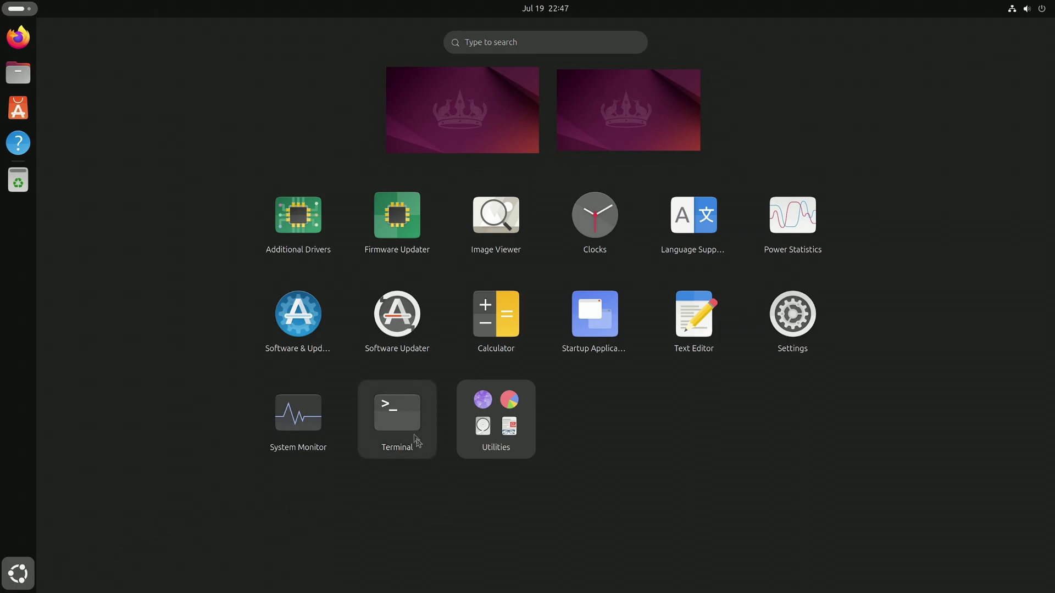
click(410, 427)
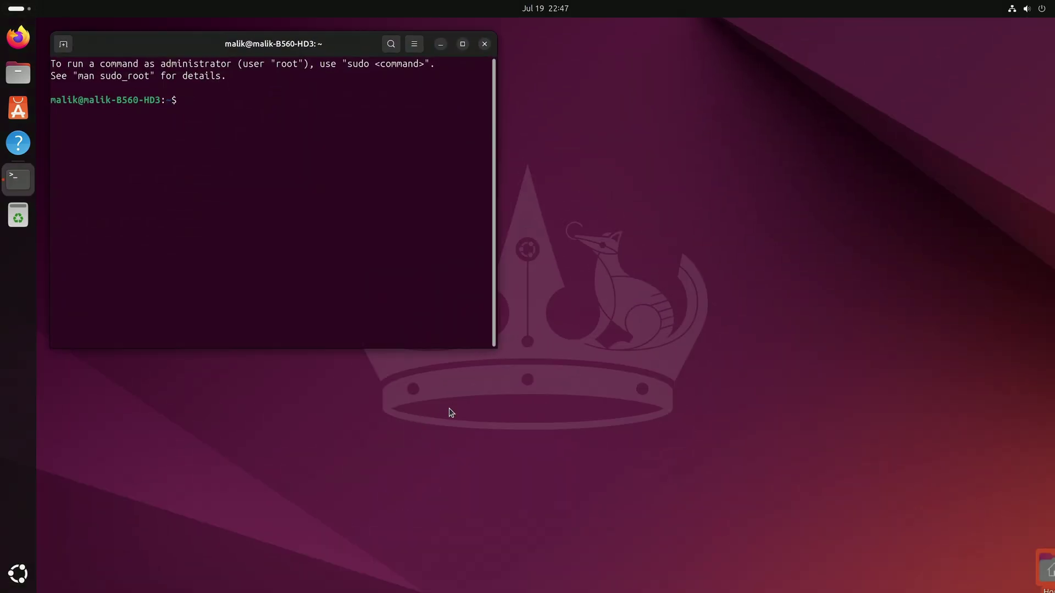
click(484, 43)
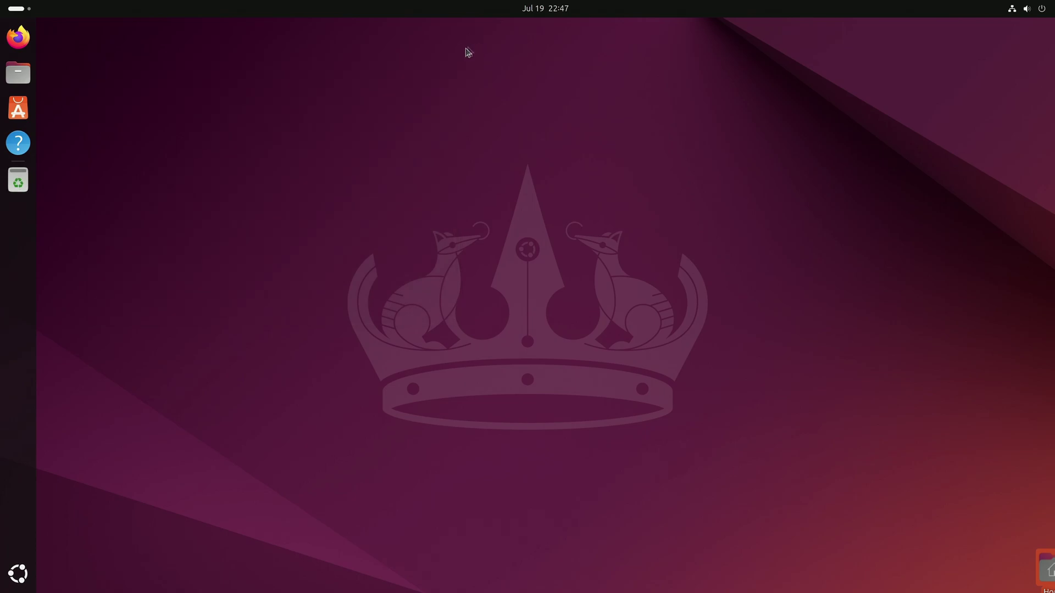
click(18, 180)
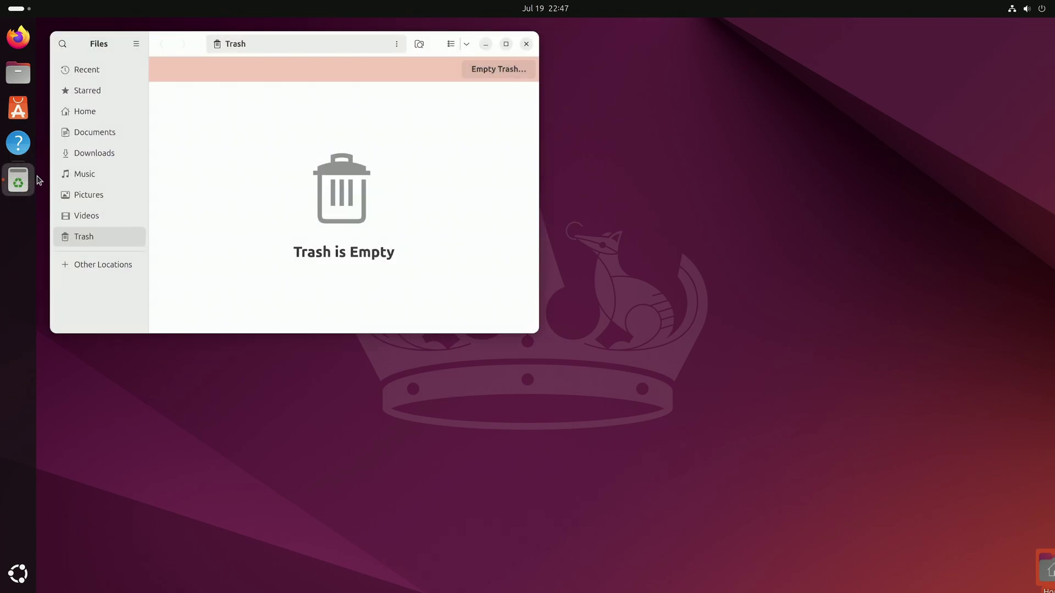
drag(196, 46, 463, 136)
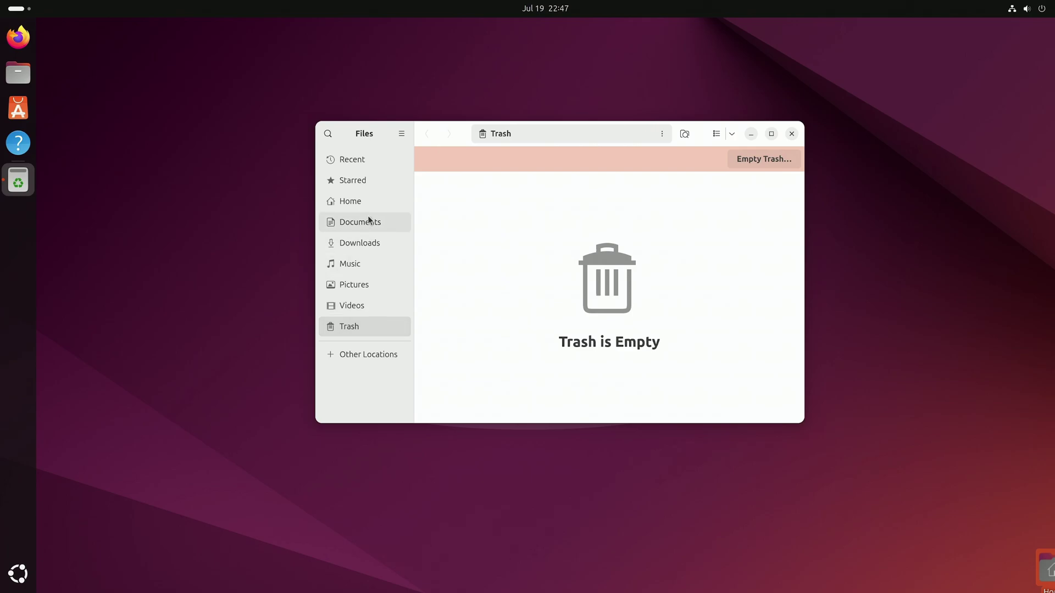
click(385, 203)
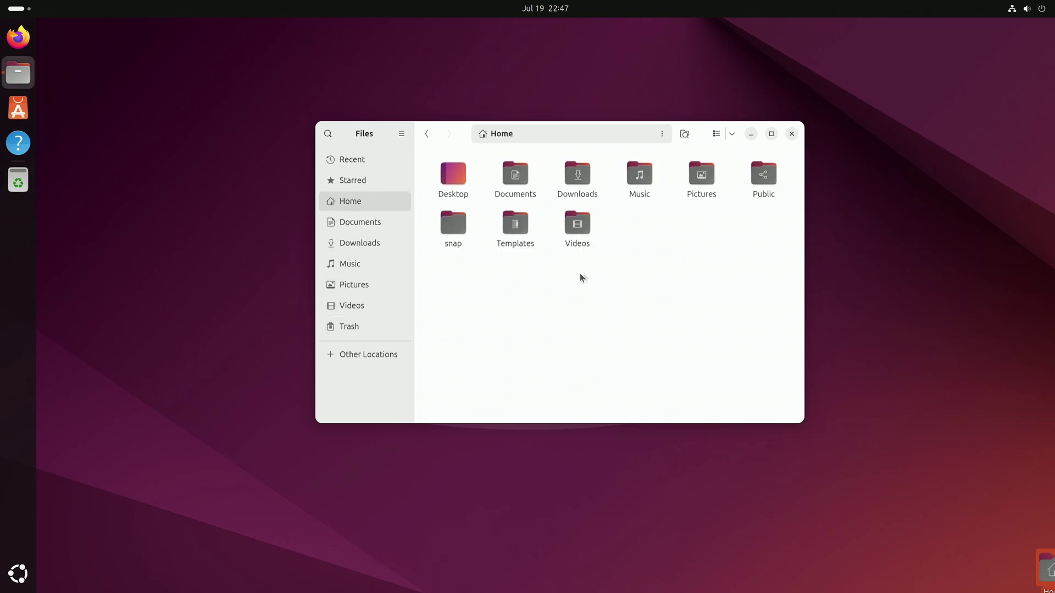
click(791, 133)
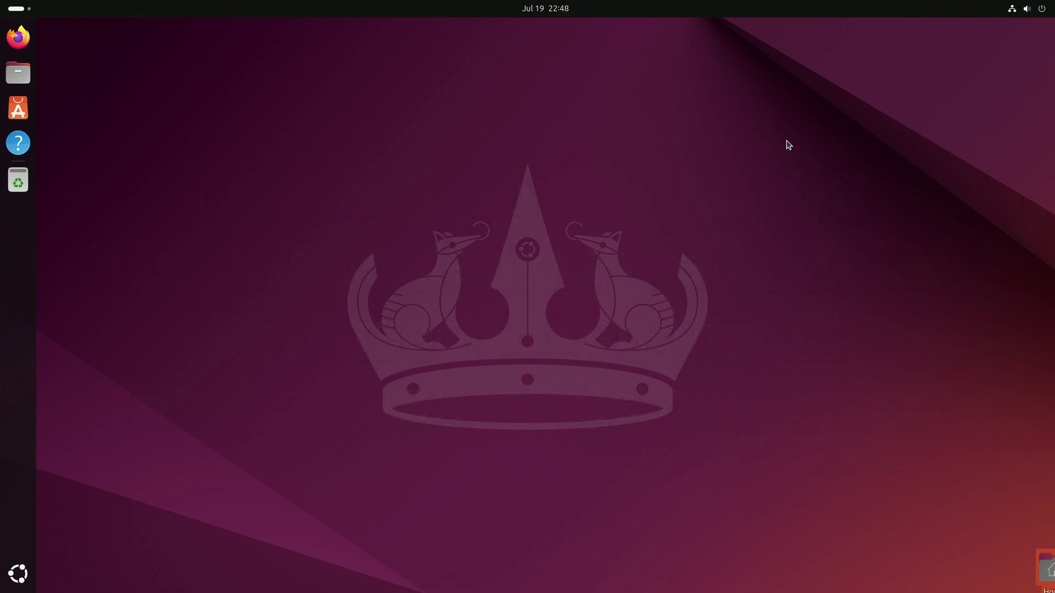
Bring up the power off and restart options from the top-right quick settings menu
click(1044, 10)
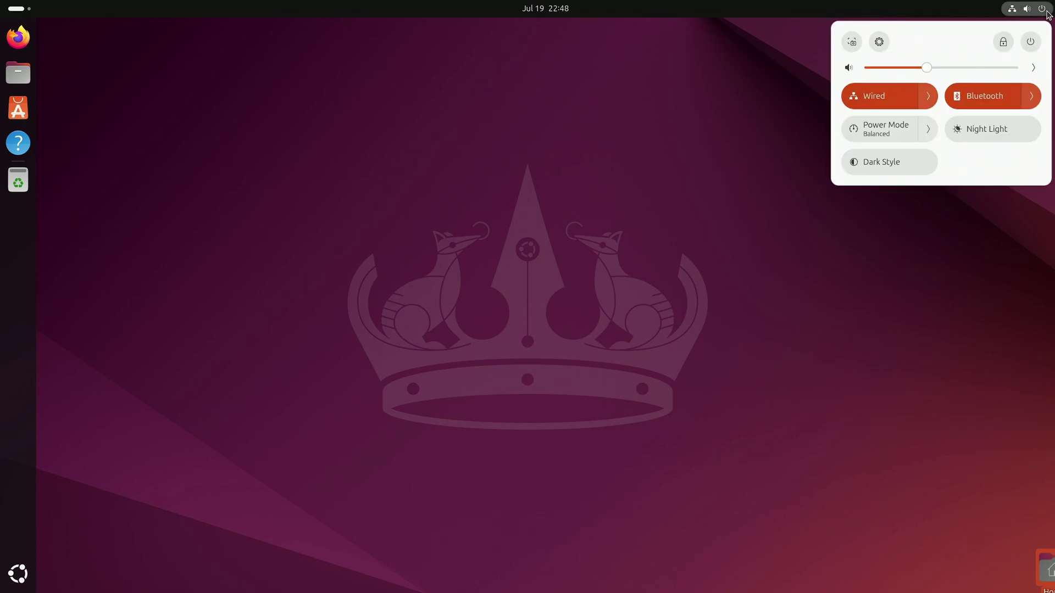
click(1031, 42)
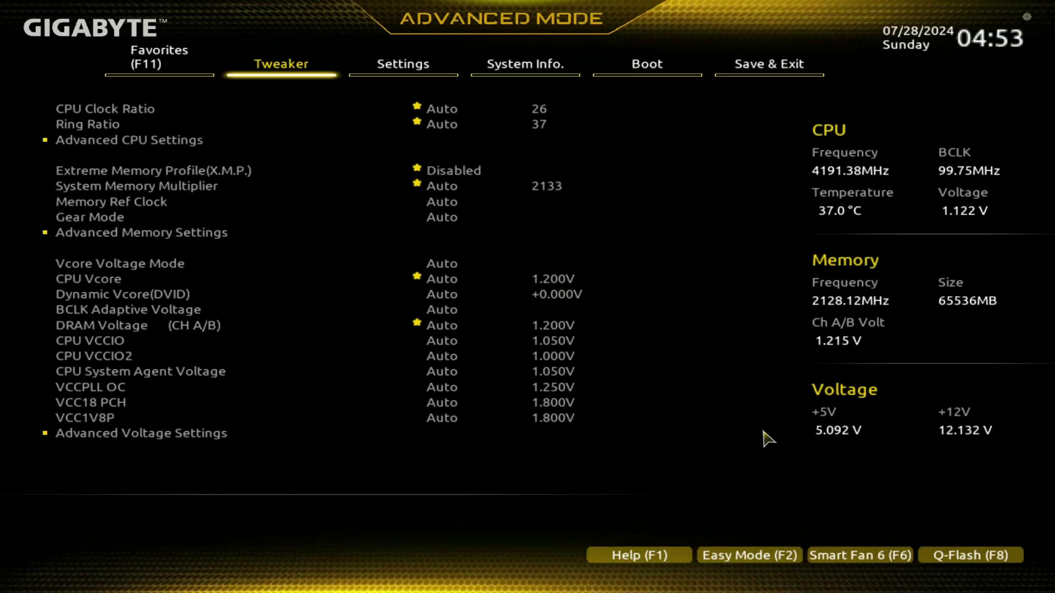
Navigate to Settings > IO Ports > SATA And RST Configuration in the BIOS
key(Right)
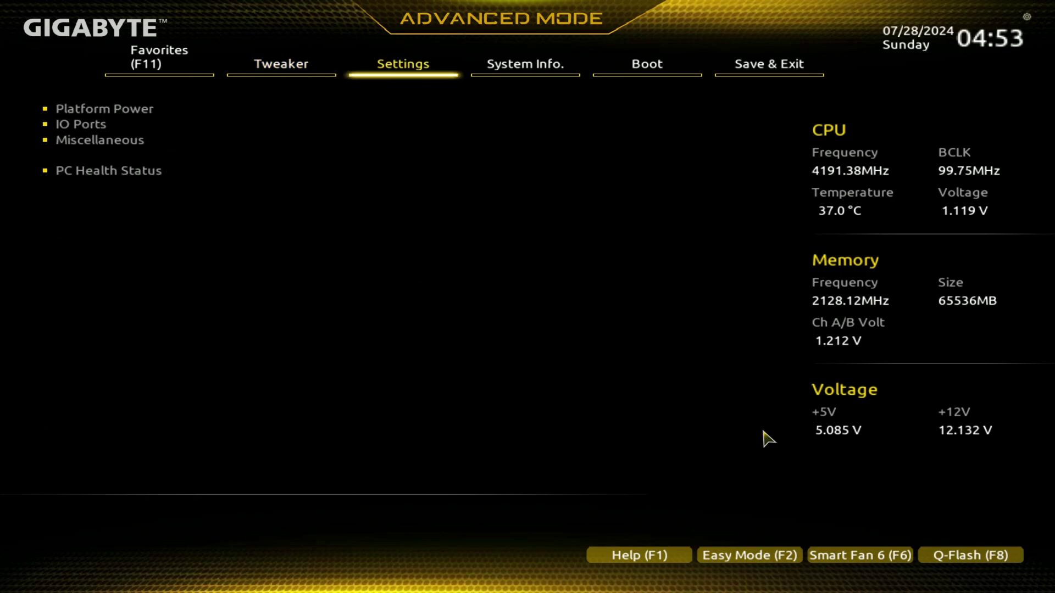
key(Down)
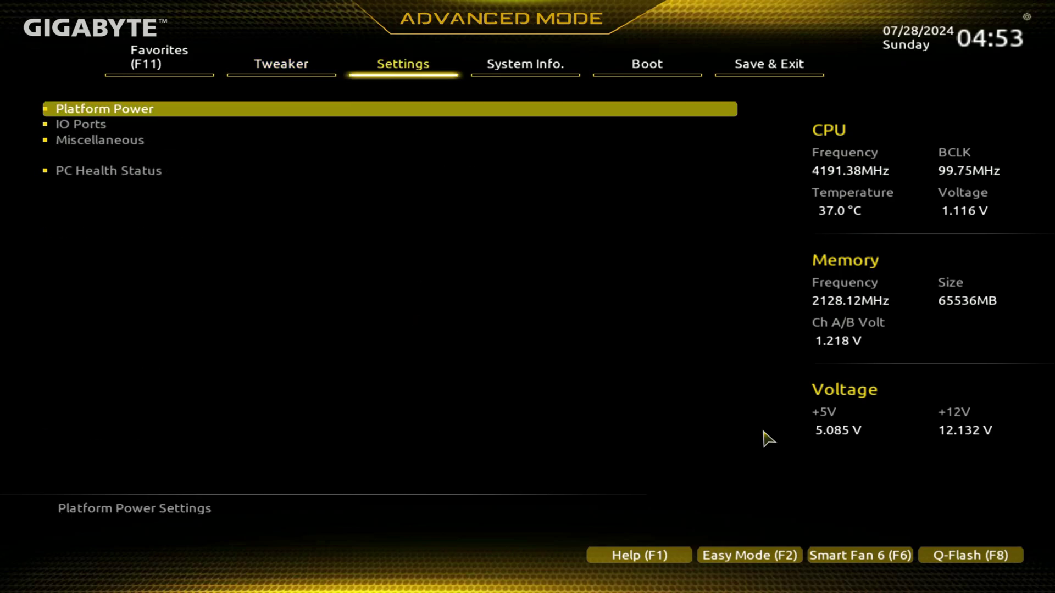
key(Down)
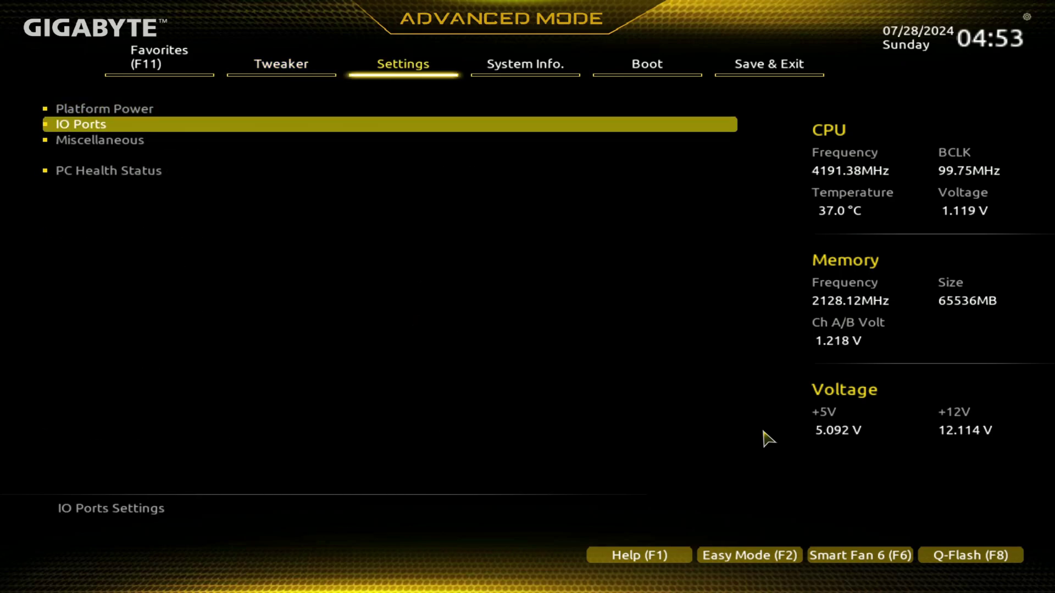
key(Return)
key(Down)
key(Down)
key(Down)
key(Down)
key(Down)
key(Down)
key(Down)
key(Down)
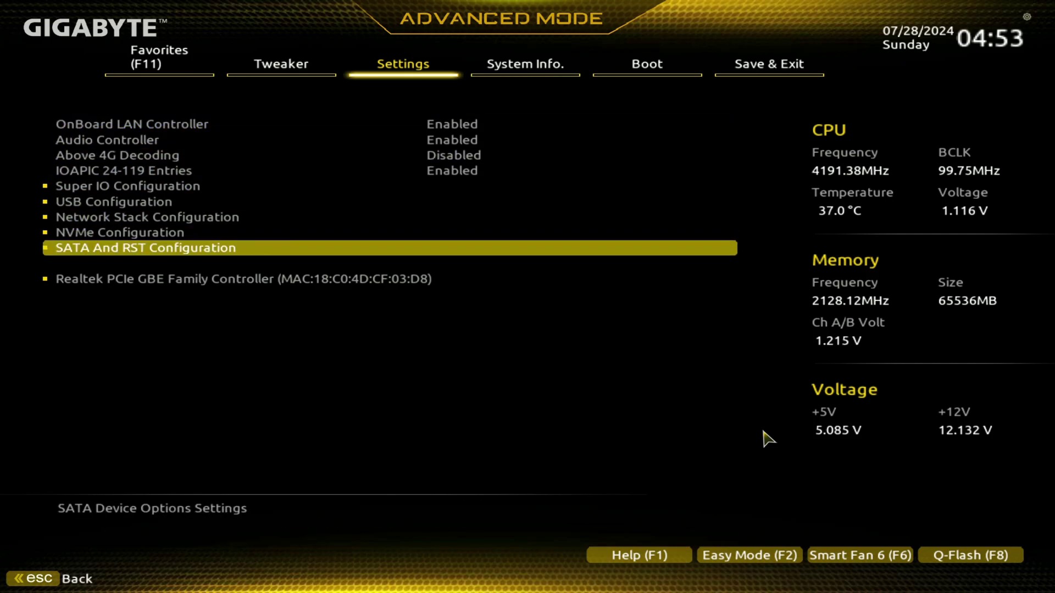
key(Return)
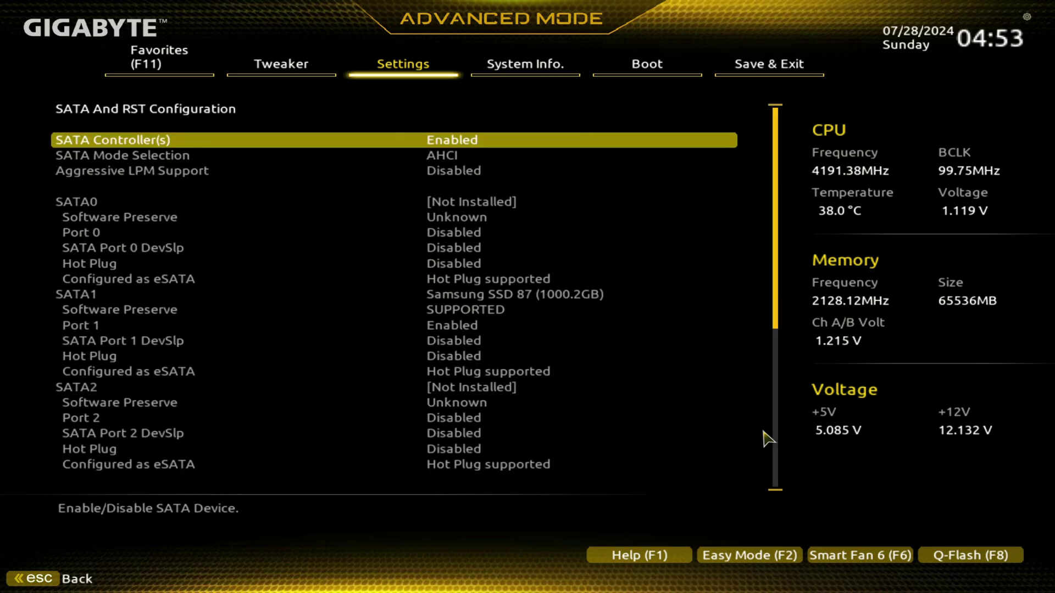
Set SATA Port 0 to Enabled and request Save & Exit with F10
key(Down)
key(Down)
key(Down)
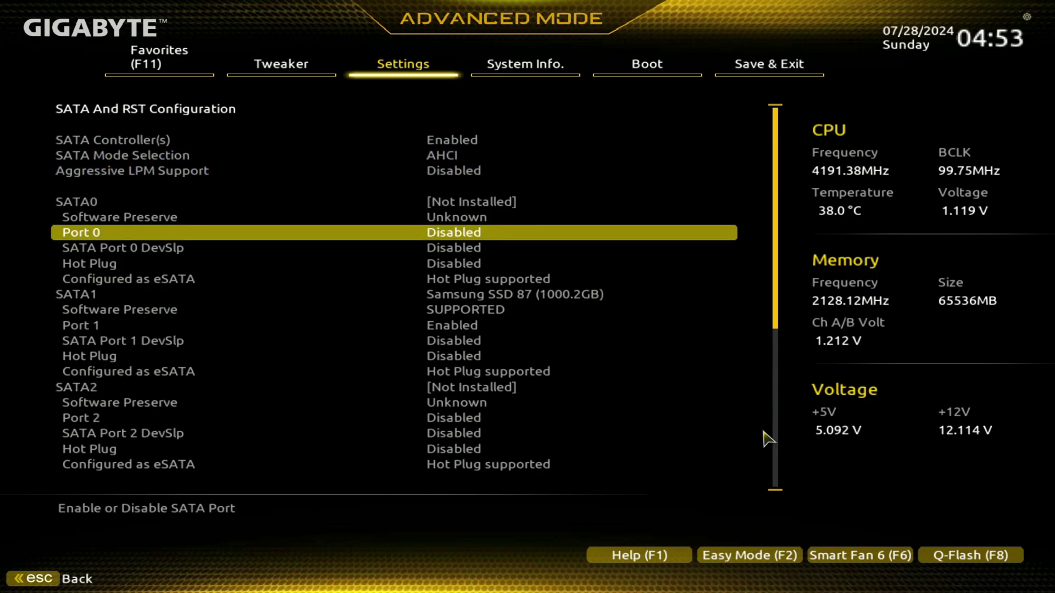
key(Return)
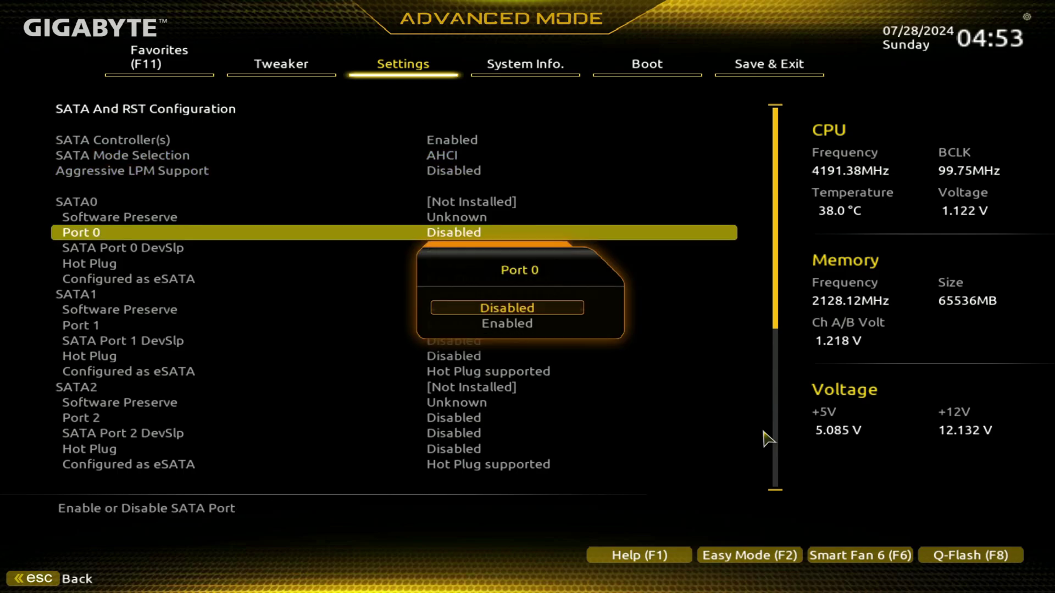
key(Down)
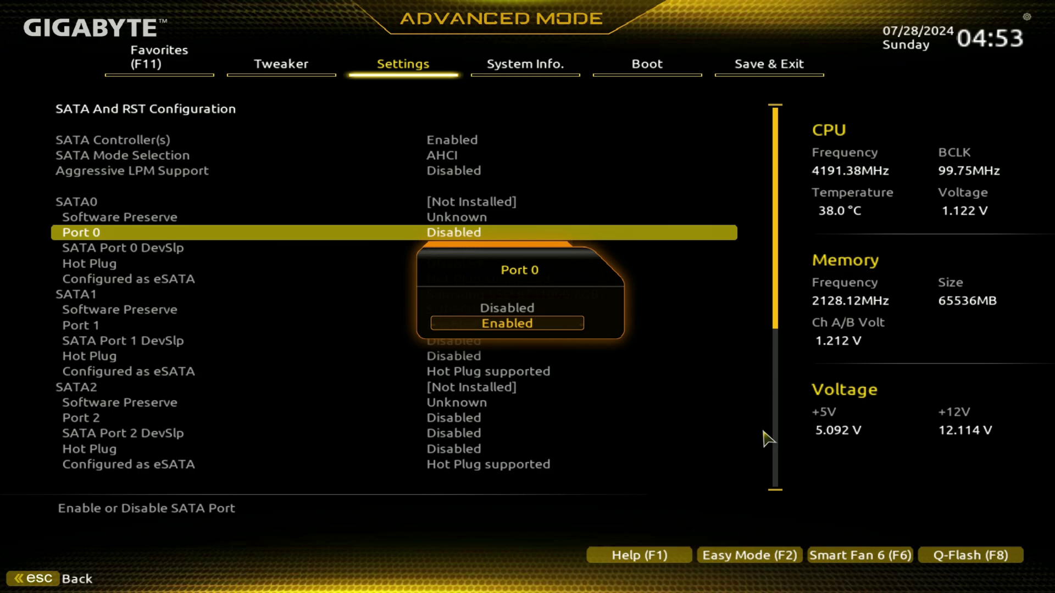
key(Return)
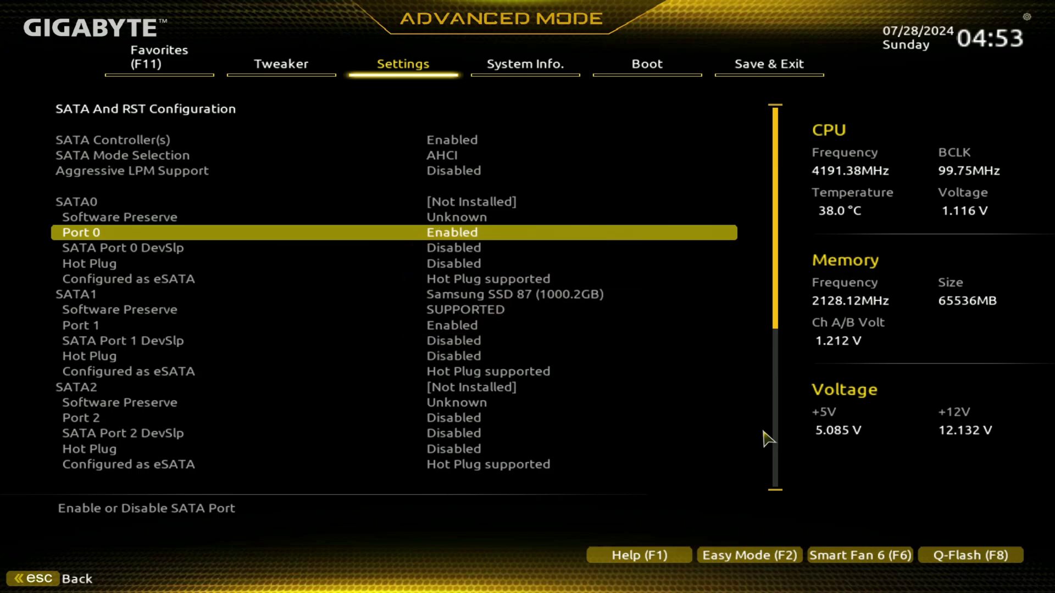
key(F10)
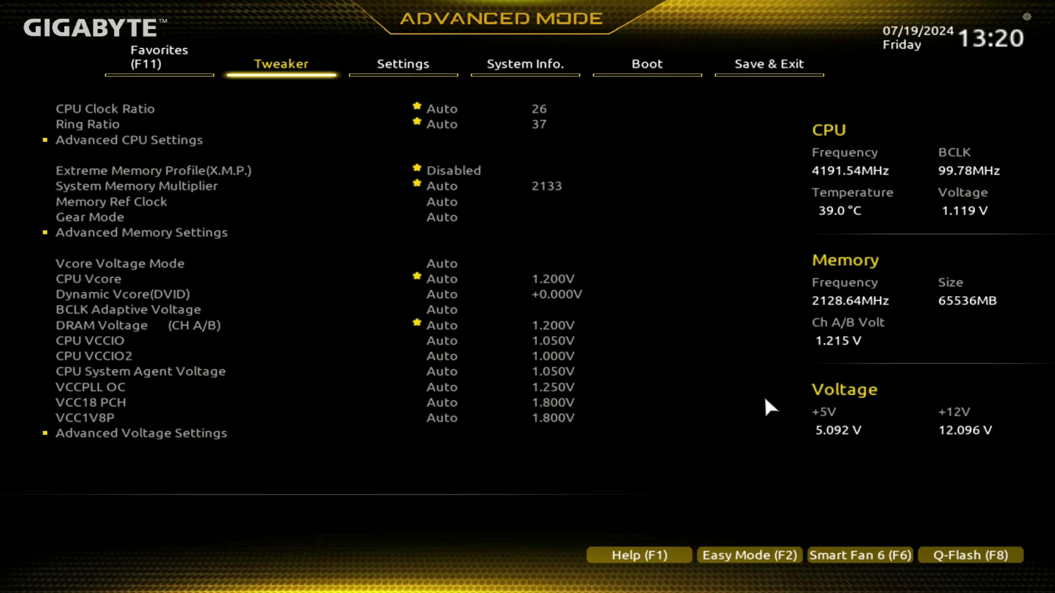
Set Boot Option #1 to Windows Boot Manager on the Boot tab, then save and exit with F10
key(Right)
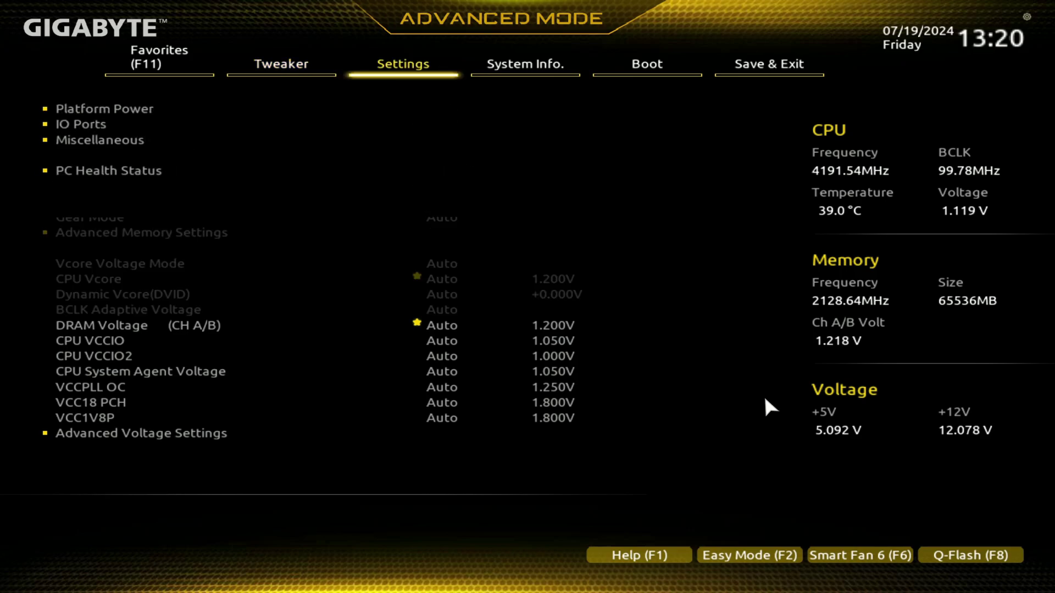
key(Right)
key(Right)
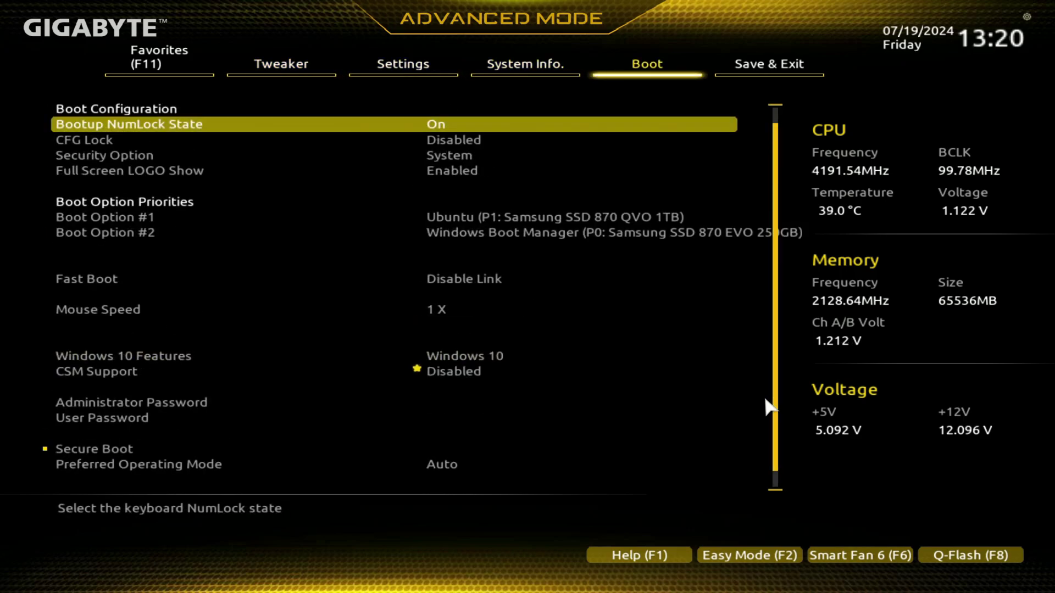
key(Down)
key(Down)
key(Down)
key(Down)
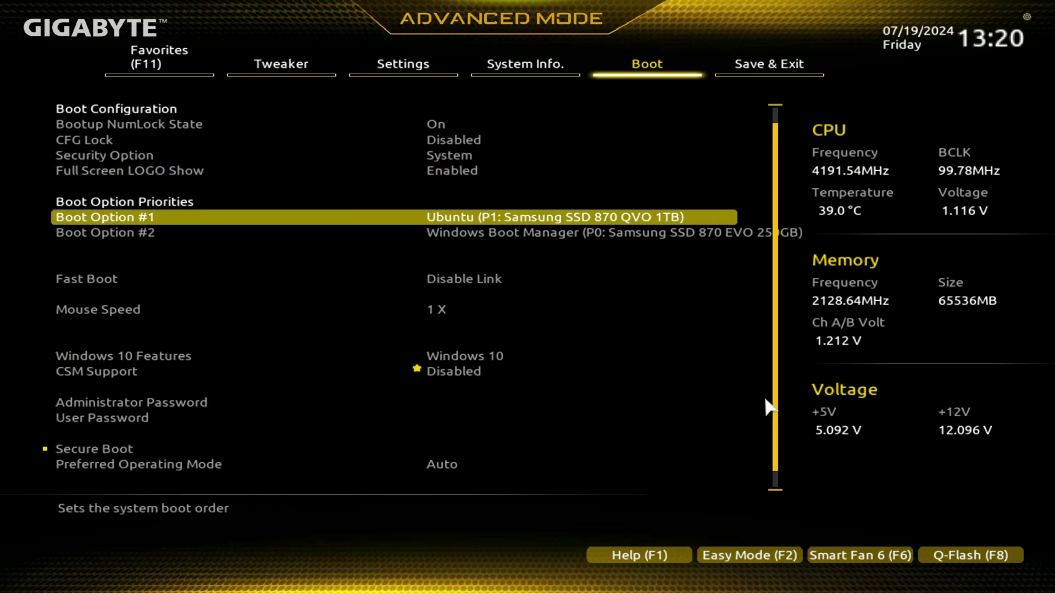
key(Return)
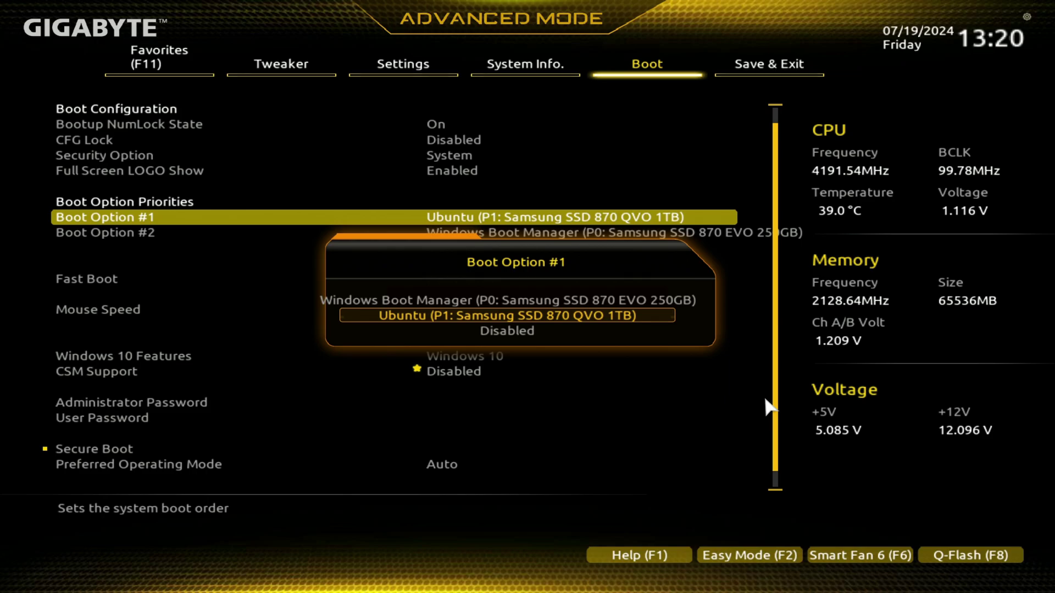
key(Up)
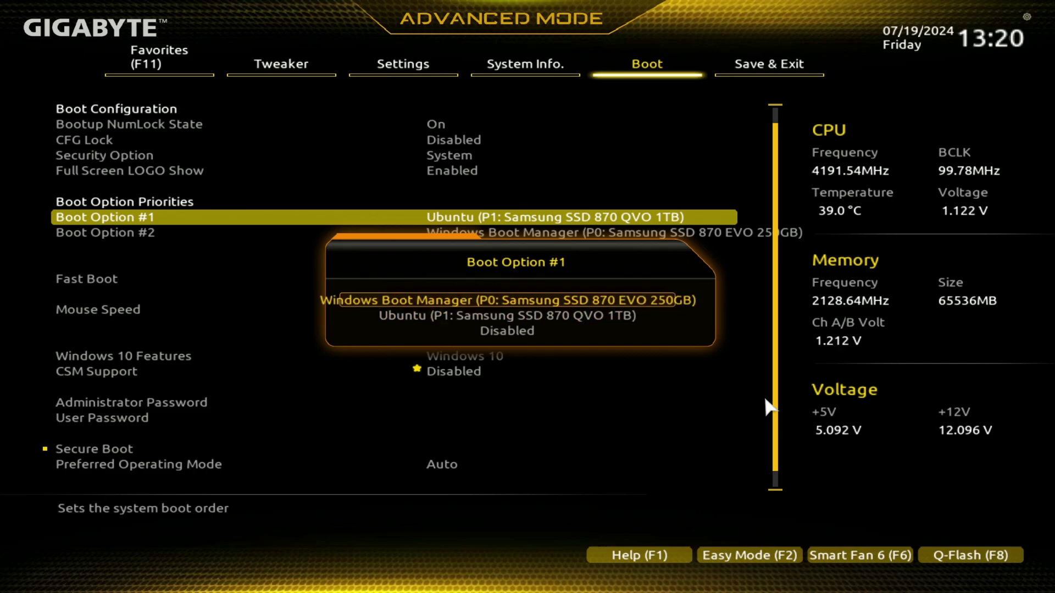
key(Return)
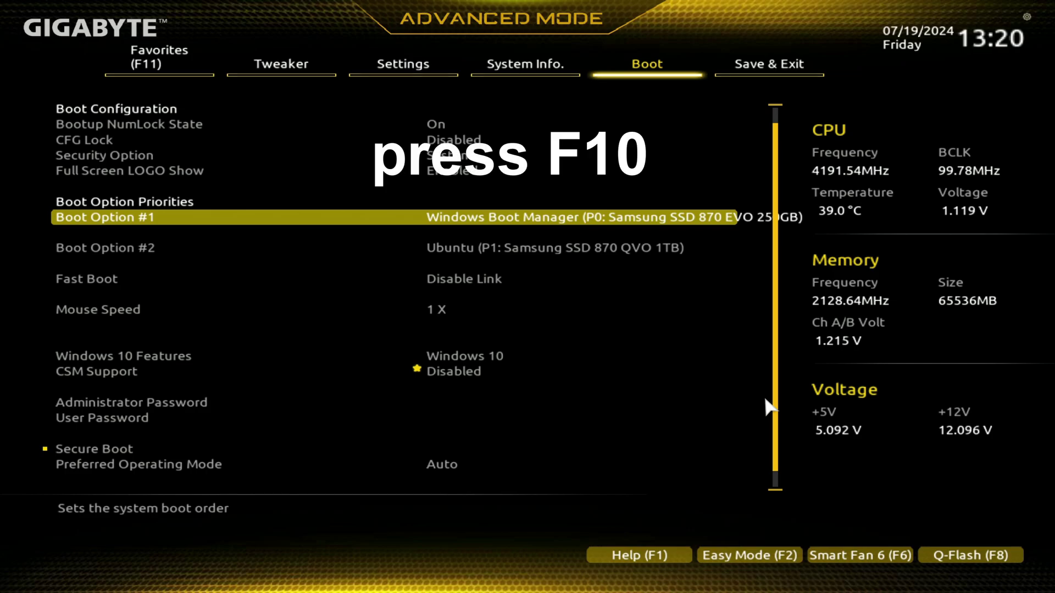
key(F10)
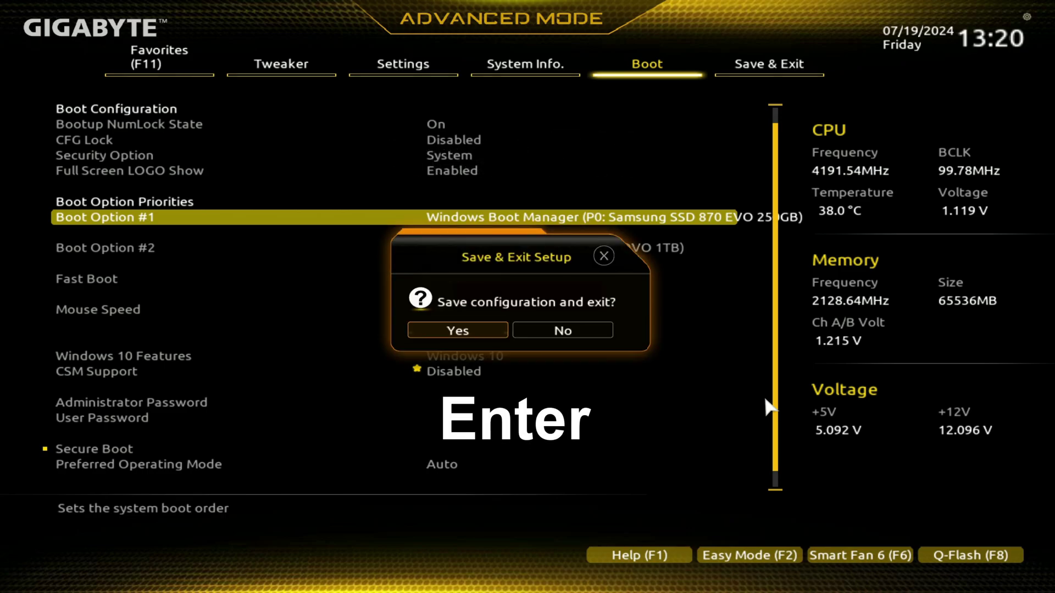
key(Return)
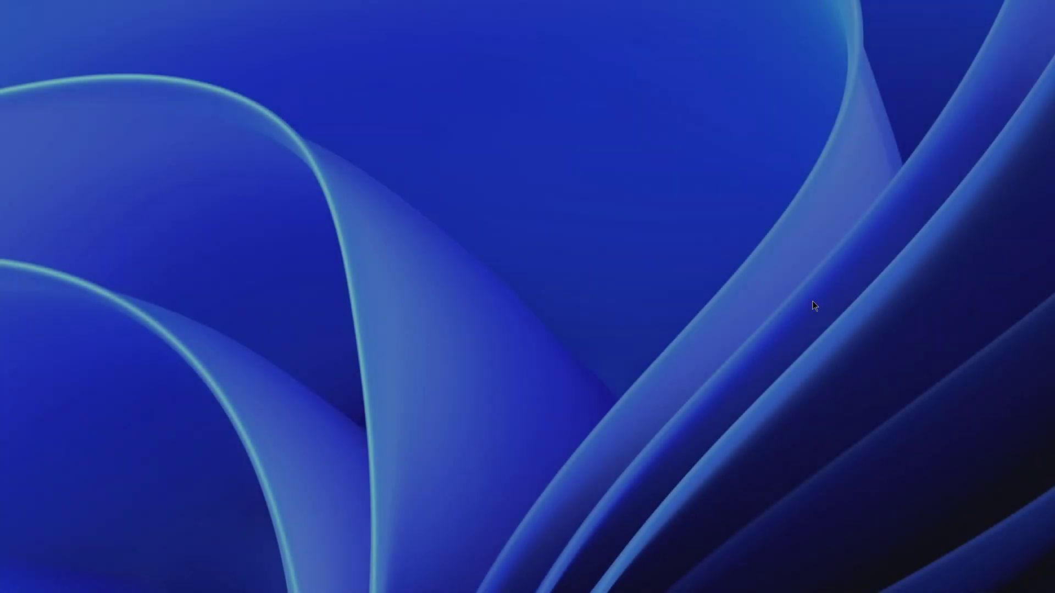
Sign in to Windows 11 with the account PIN, then restart from the Start button's power menu
text(****)
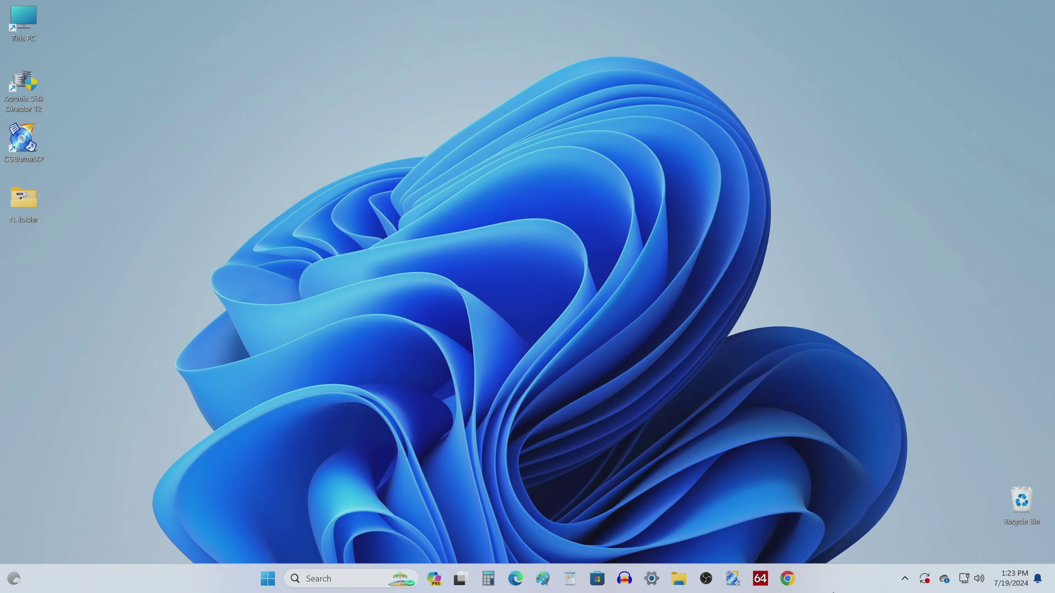
right_click(268, 578)
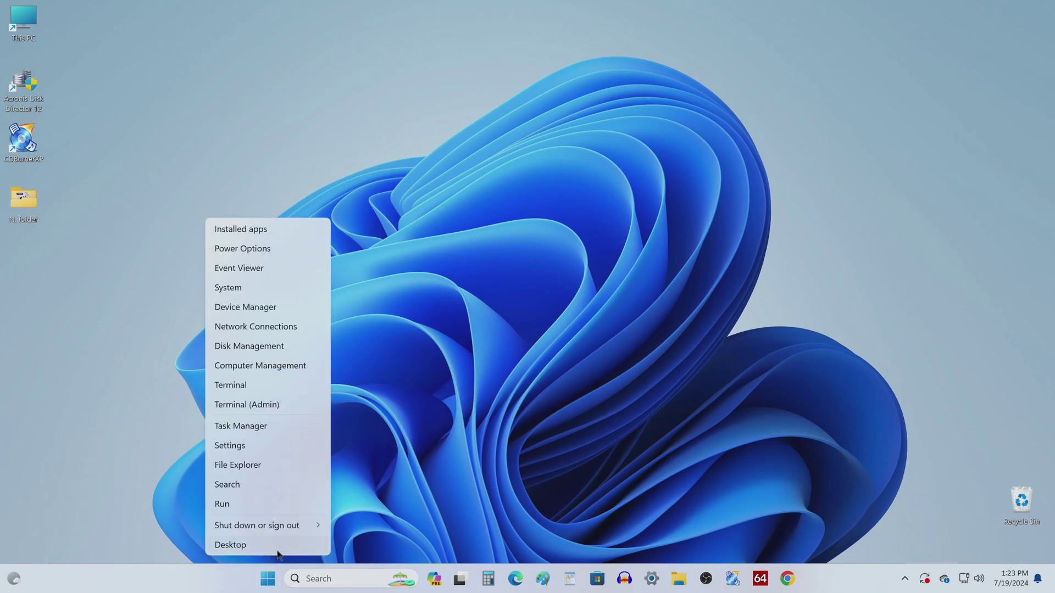
mouse_move(290, 528)
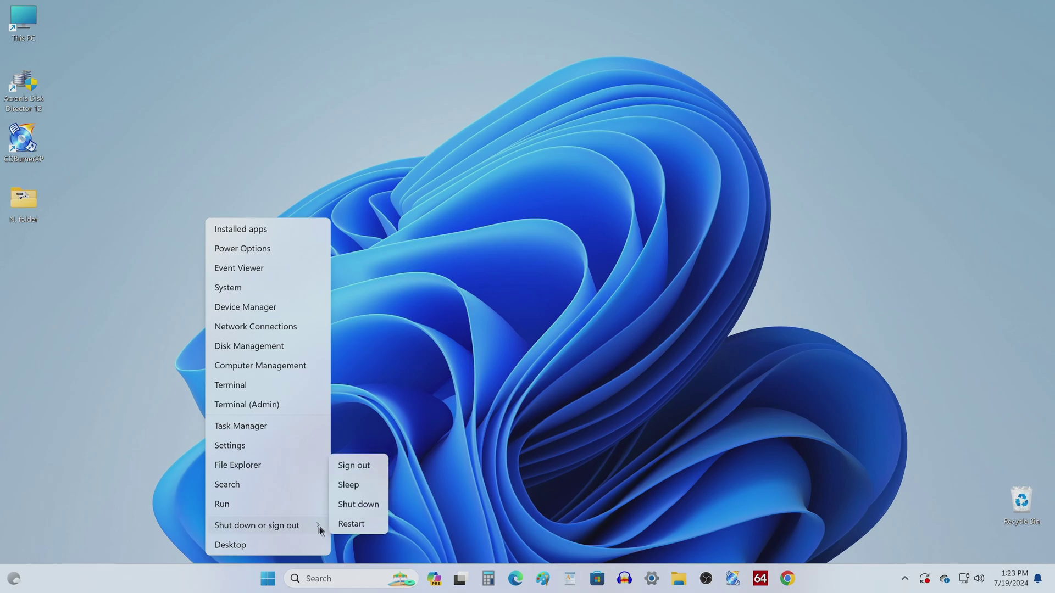
click(369, 527)
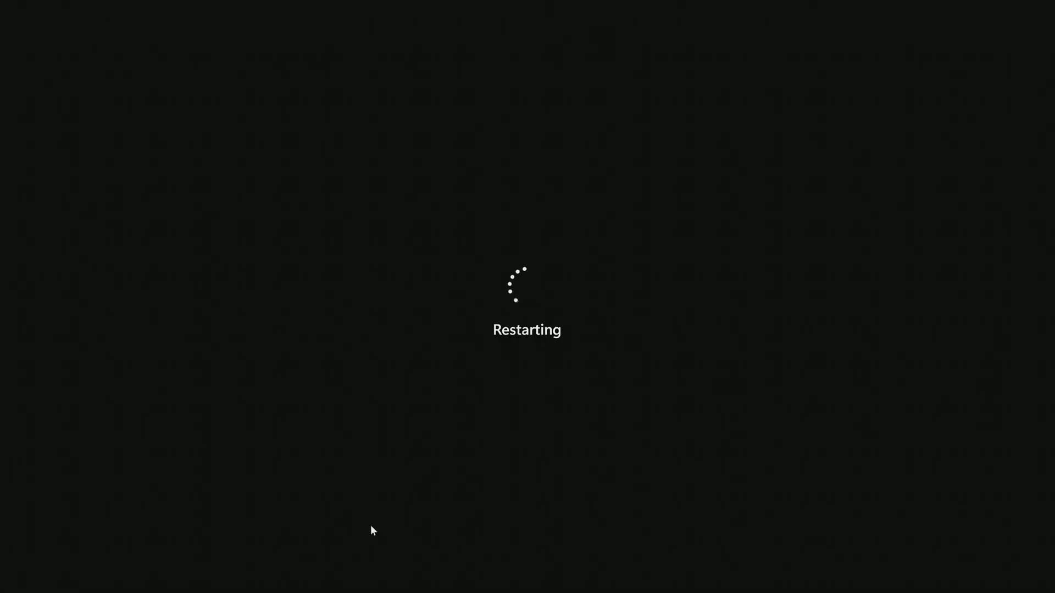